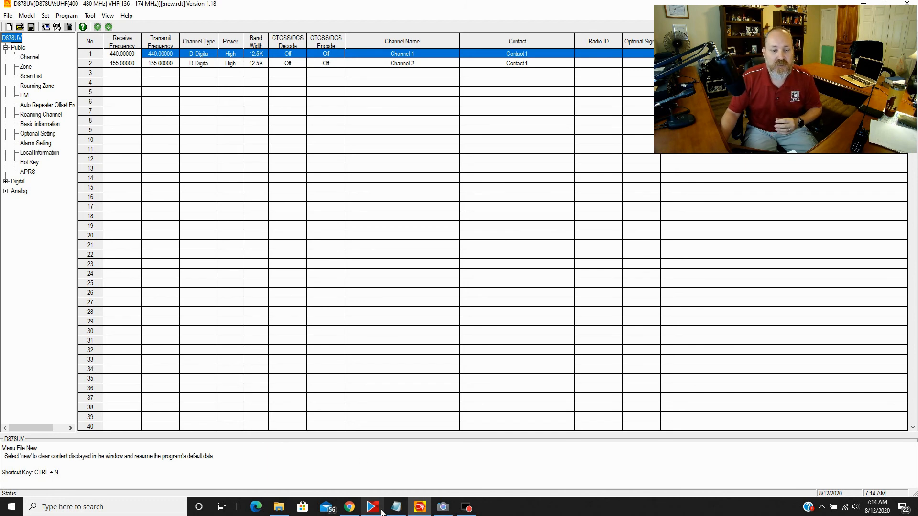
- Bring the TGIF Network welcome page at tgif.network in Chrome to the front
{"action": "left_click", "coordinate": [347, 509]}
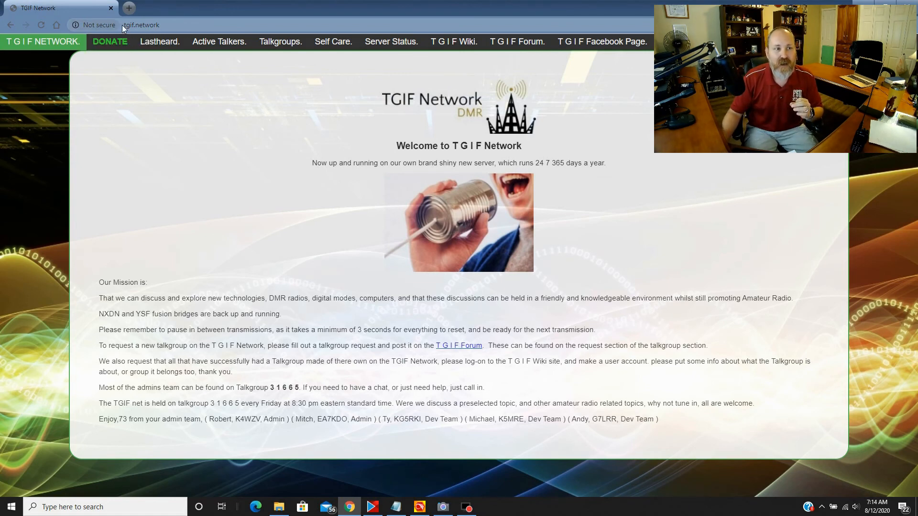
- Open the TGIF Talkgroups page listing all 381 talkgroups with names and numbers
{"action": "left_click", "coordinate": [273, 44]}
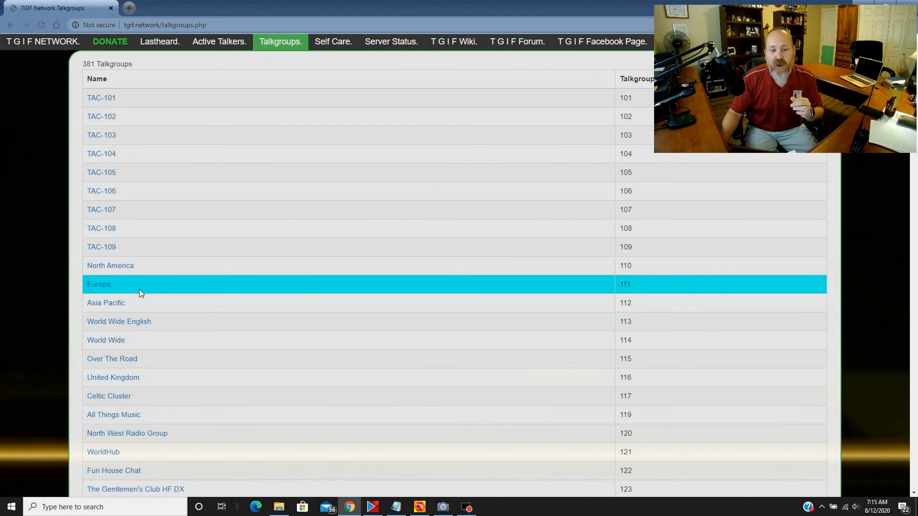
{"action": "left_click", "coordinate": [109, 266]}
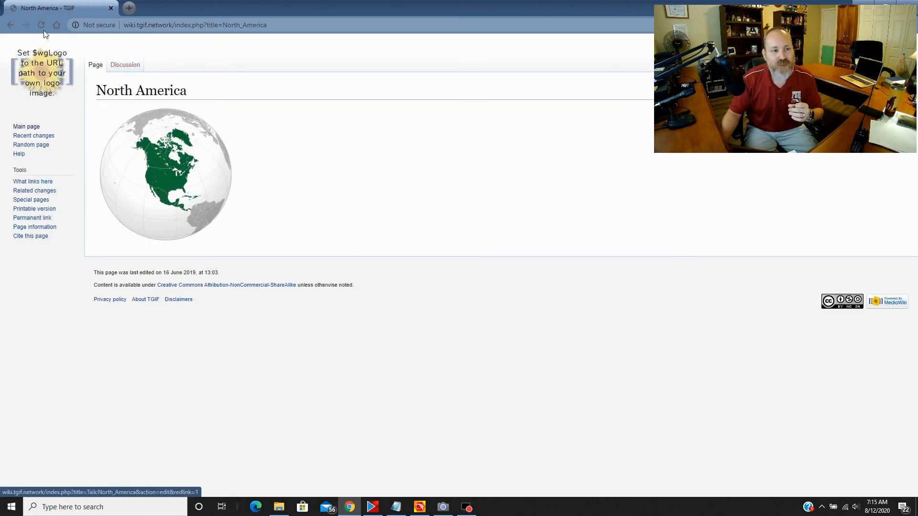
{"action": "left_click", "coordinate": [14, 28]}
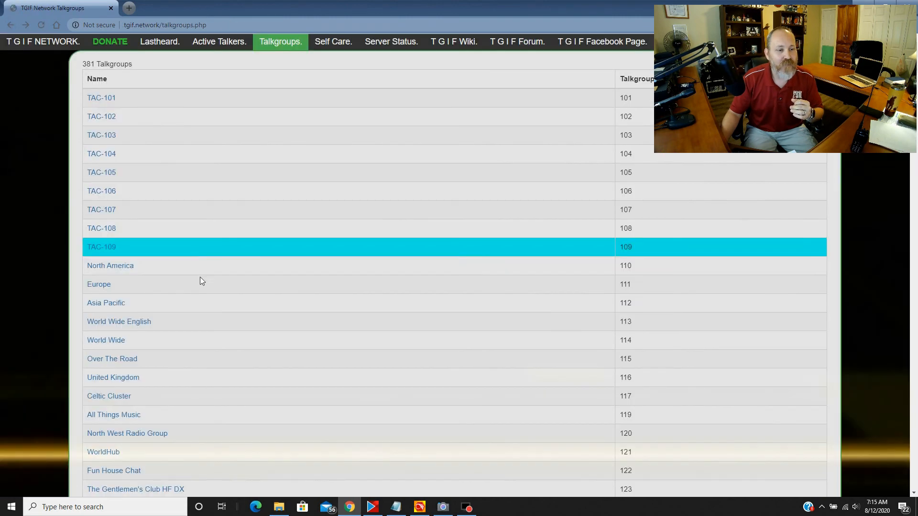
{"action": "scroll", "coordinate": [205, 306], "scroll_direction": "down", "scroll_amount": 9}
{"action": "scroll", "coordinate": [205, 305], "scroll_direction": "down", "scroll_amount": 20}
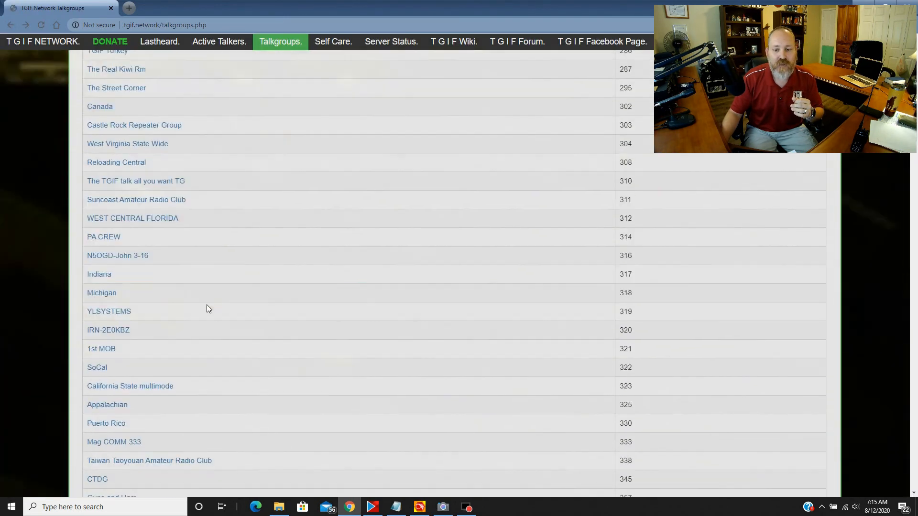
{"action": "scroll", "coordinate": [208, 306], "scroll_direction": "down", "scroll_amount": 16}
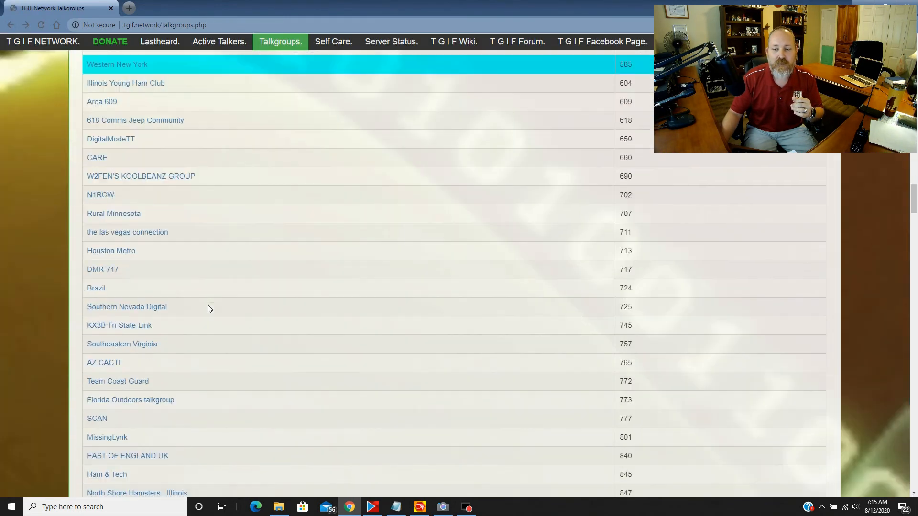
{"action": "scroll", "coordinate": [208, 308], "scroll_direction": "up", "scroll_amount": 1}
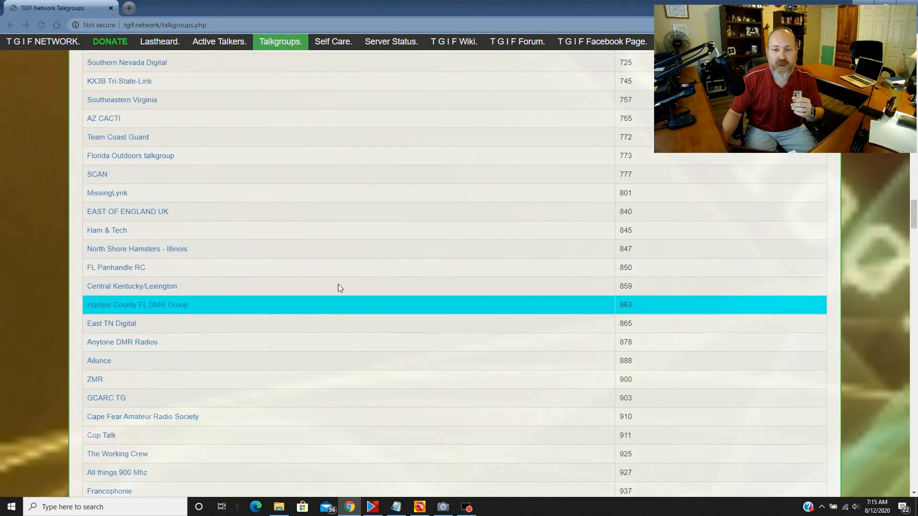
{"action": "left_click", "coordinate": [130, 270]}
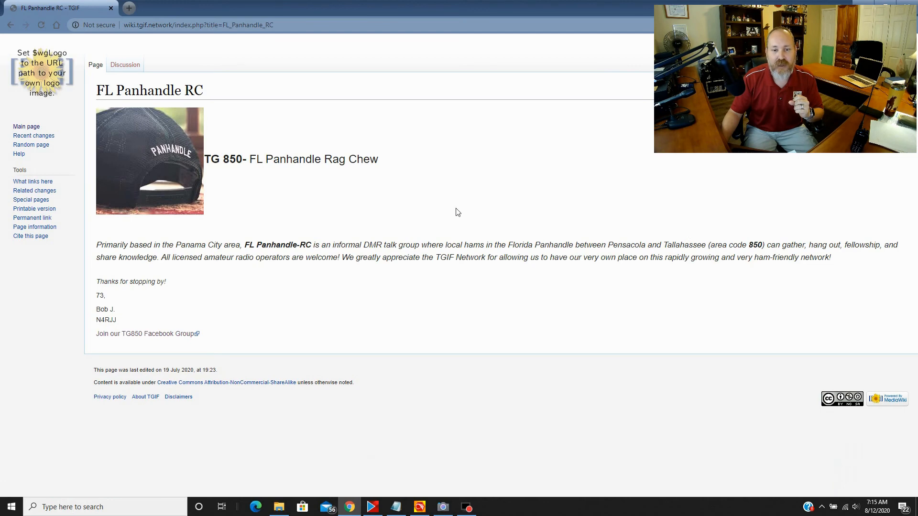
{"action": "left_click", "coordinate": [12, 28]}
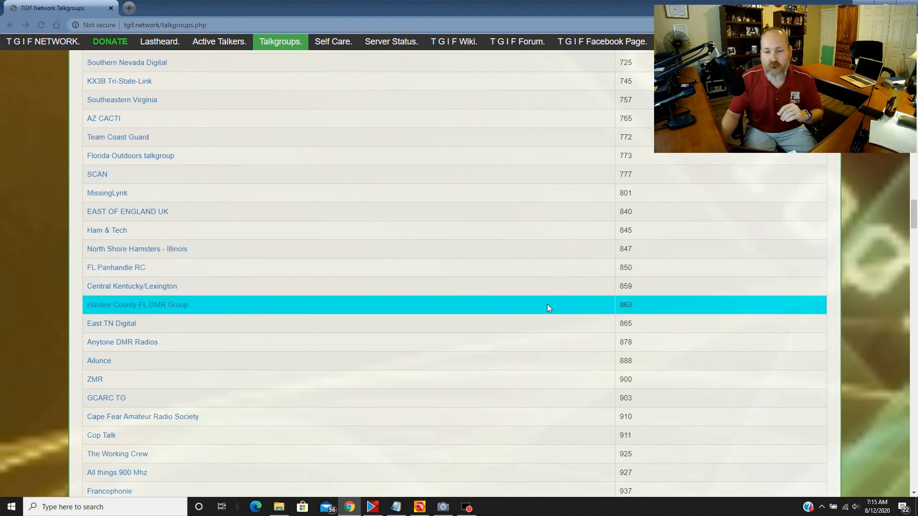
- Scroll through the high-numbered talkgroups like TGIF 31665, then return to the D878UV CPS
{"action": "scroll", "coordinate": [547, 304], "scroll_direction": "down", "scroll_amount": 20}
{"action": "scroll", "coordinate": [532, 300], "scroll_direction": "down", "scroll_amount": 20}
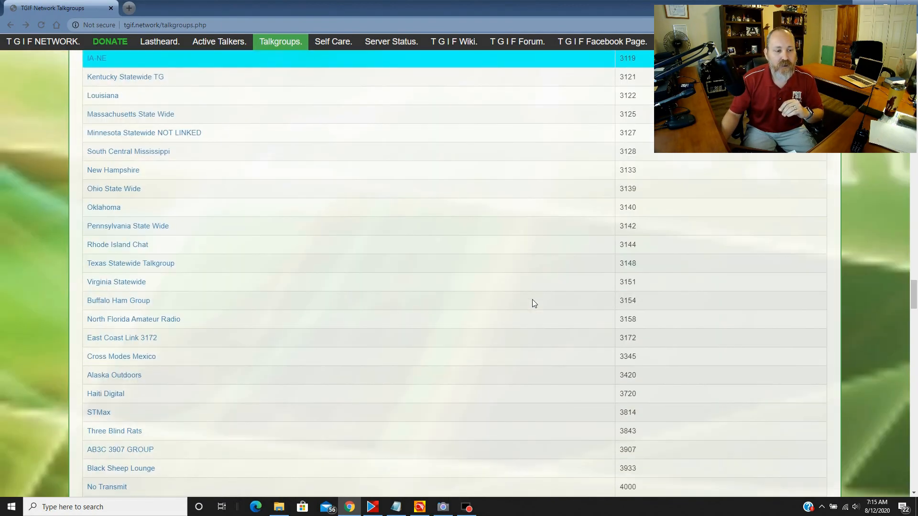
{"action": "scroll", "coordinate": [535, 299], "scroll_direction": "down", "scroll_amount": 20}
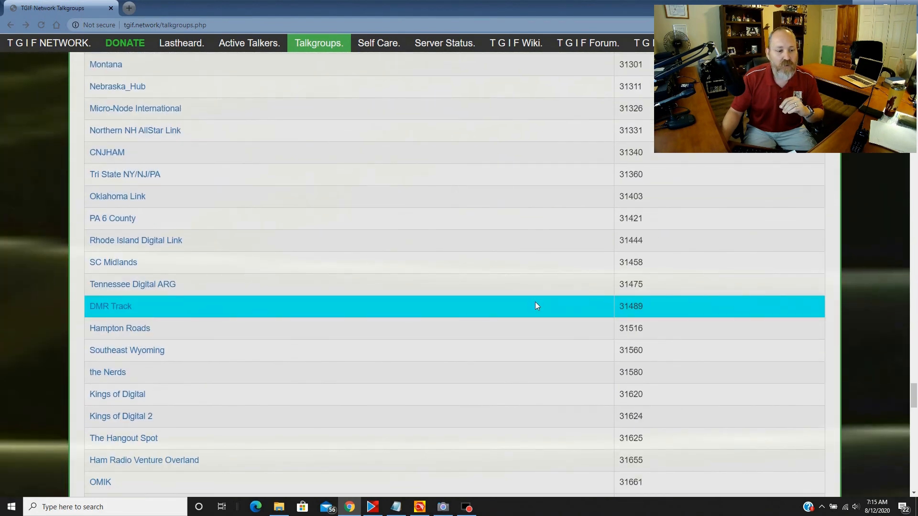
{"action": "scroll", "coordinate": [535, 303], "scroll_direction": "down", "scroll_amount": 2}
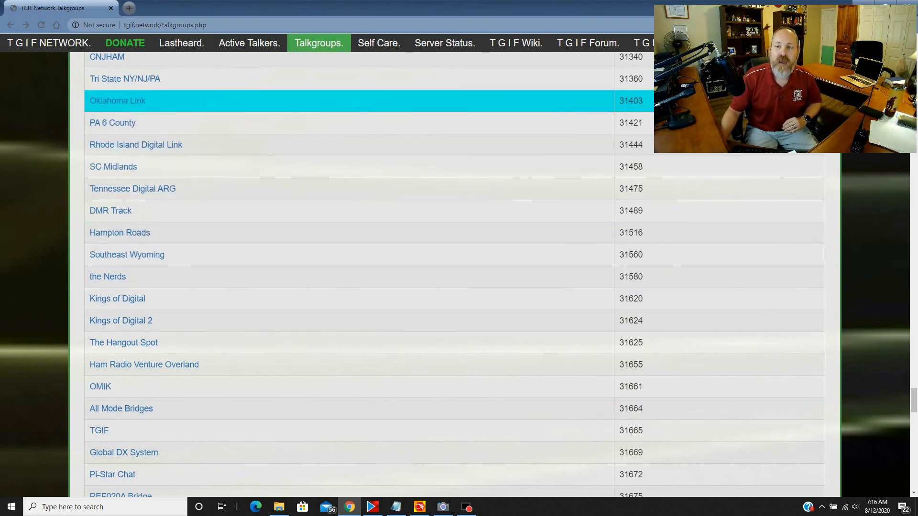
{"action": "left_click", "coordinate": [420, 507]}
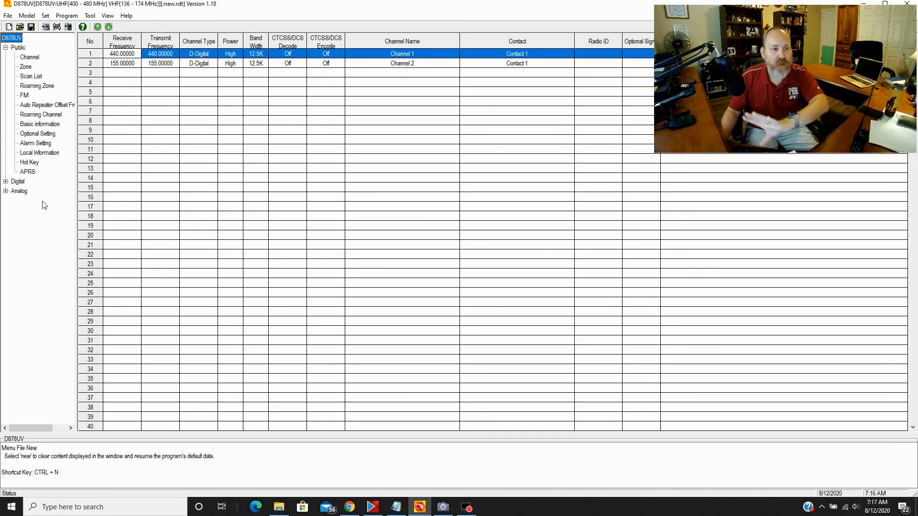
- Enter the operator's DMR radio ID and callsign as Radio ID List entry 1, then show Talk Groups
{"action": "left_click", "coordinate": [5, 182]}
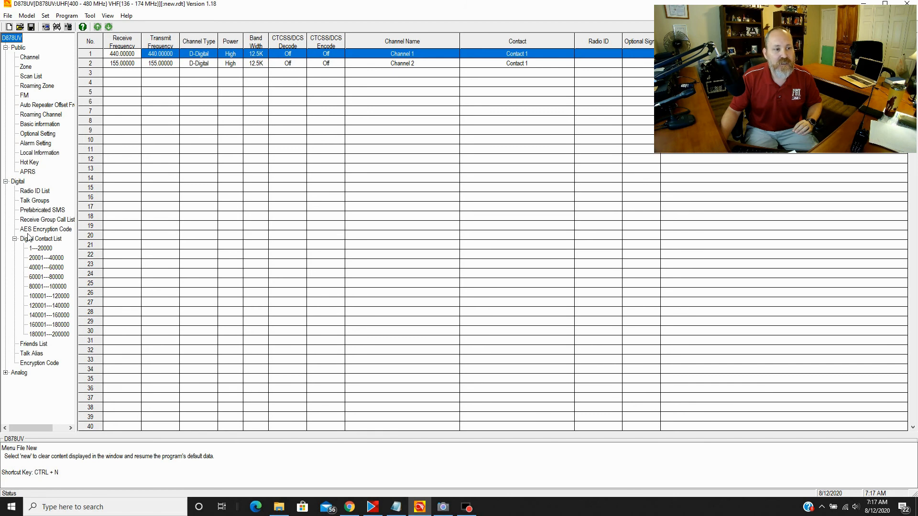
{"action": "left_click", "coordinate": [34, 193]}
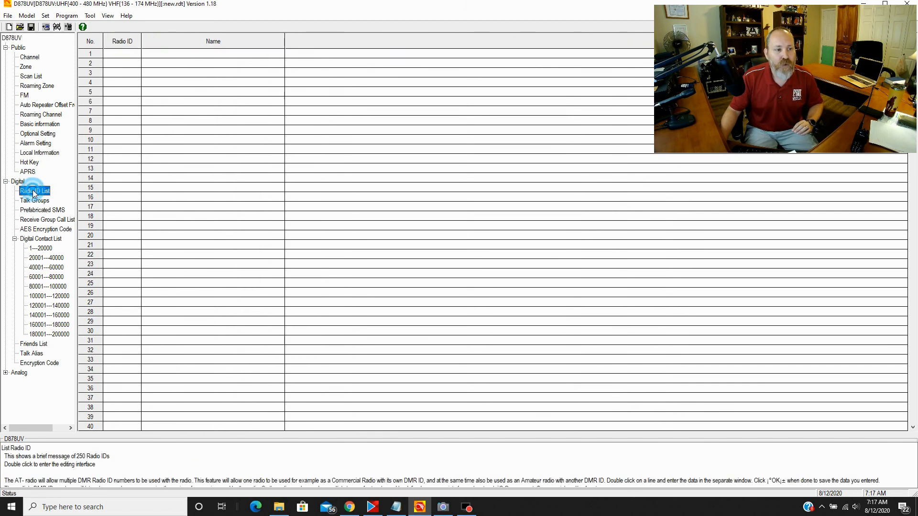
{"action": "double_click", "coordinate": [127, 56]}
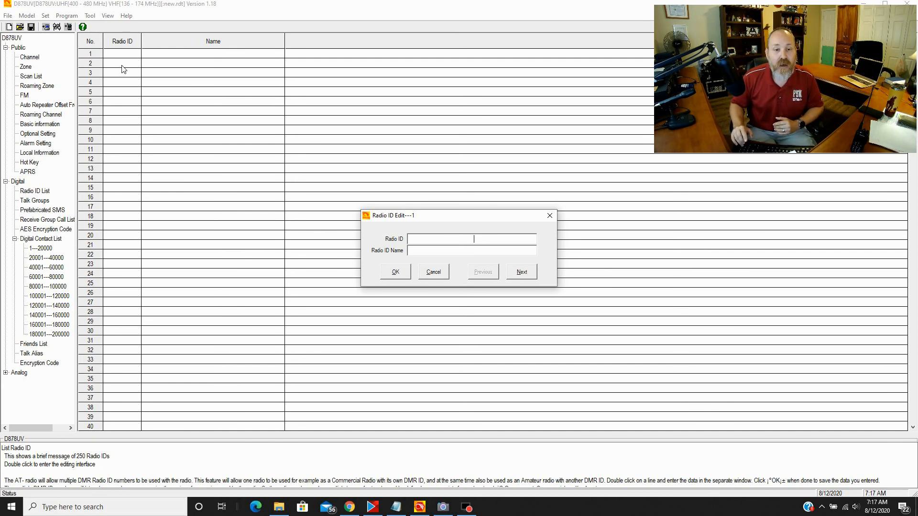
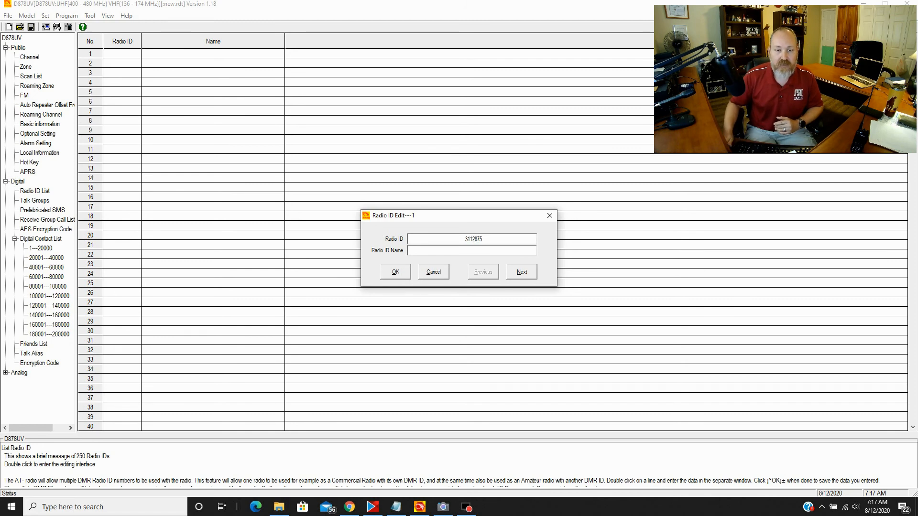
{"action": "left_click", "coordinate": [474, 254]}
{"action": "type", "text": "Radio 1"}
{"action": "key", "text": "Delete"}
{"action": "key", "text": "Delete"}
{"action": "key", "text": "Delete"}
{"action": "key", "text": "Delete"}
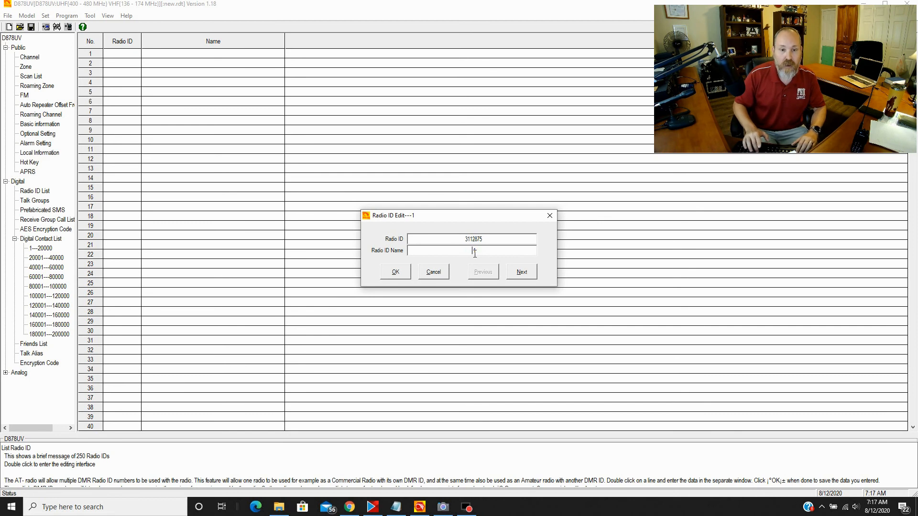
{"action": "type", "text": "KK4DIV"}
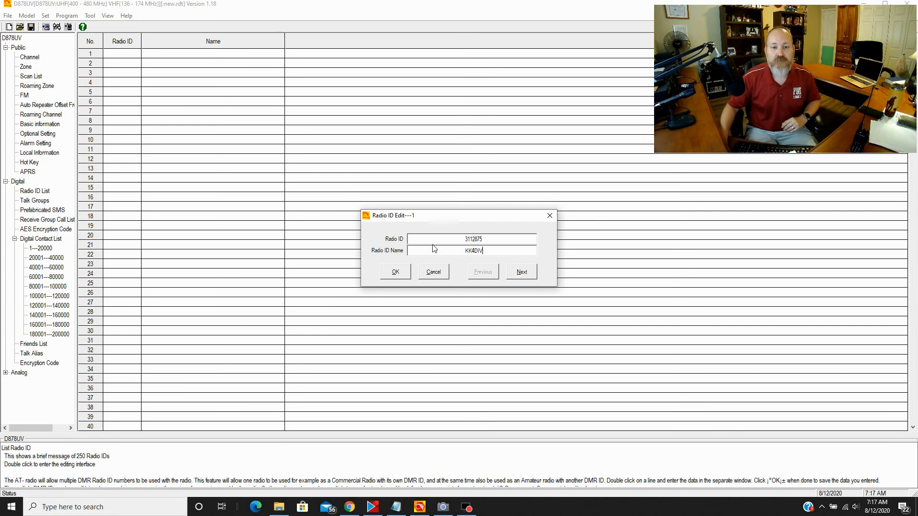
{"action": "left_click", "coordinate": [395, 270]}
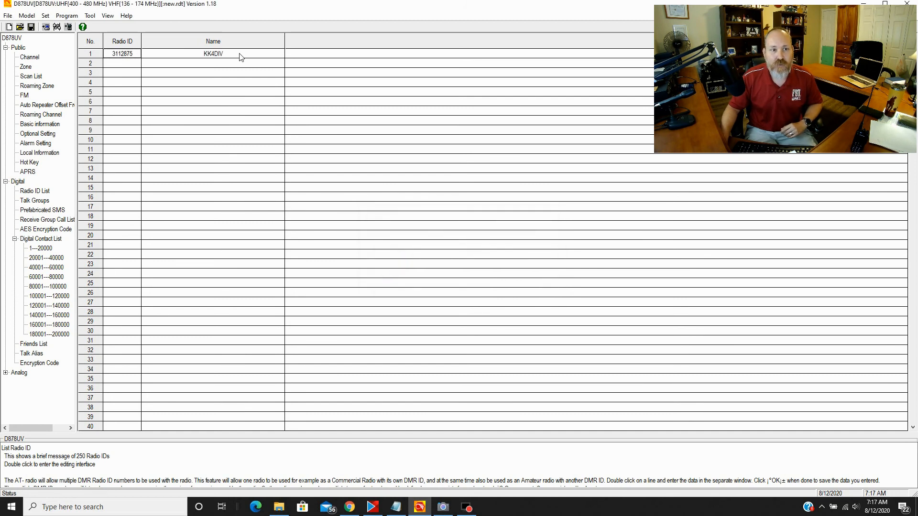
{"action": "left_click", "coordinate": [36, 201]}
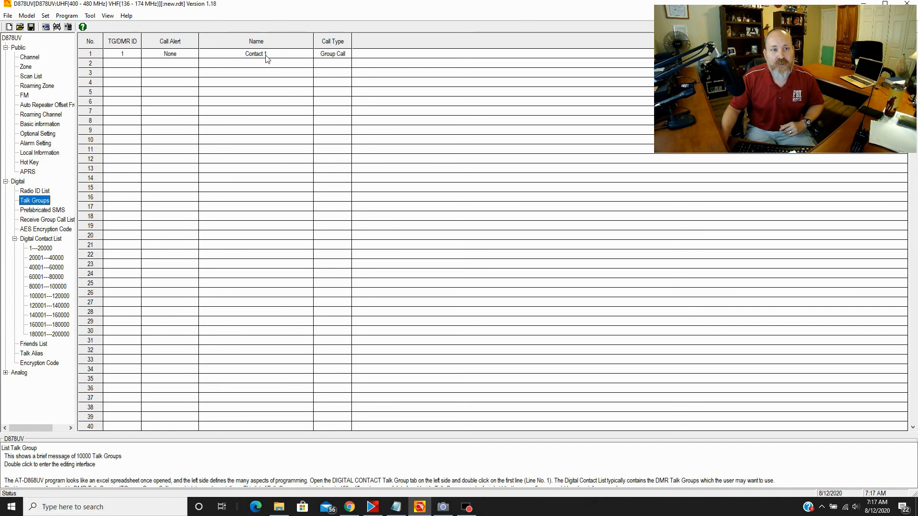
- Change talk group 1 from Contact 1 to FL Panhandle with TG/DMR ID 850
{"action": "double_click", "coordinate": [123, 54]}
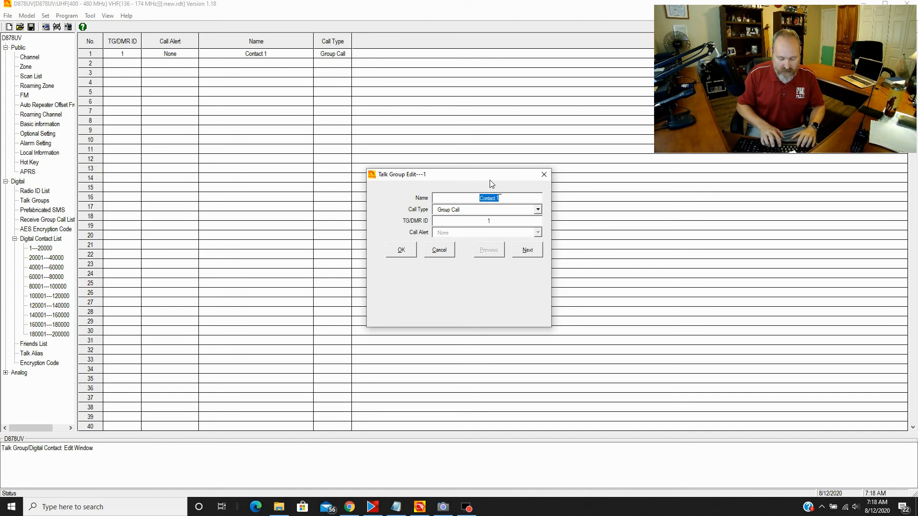
{"action": "type", "text": "FL"}
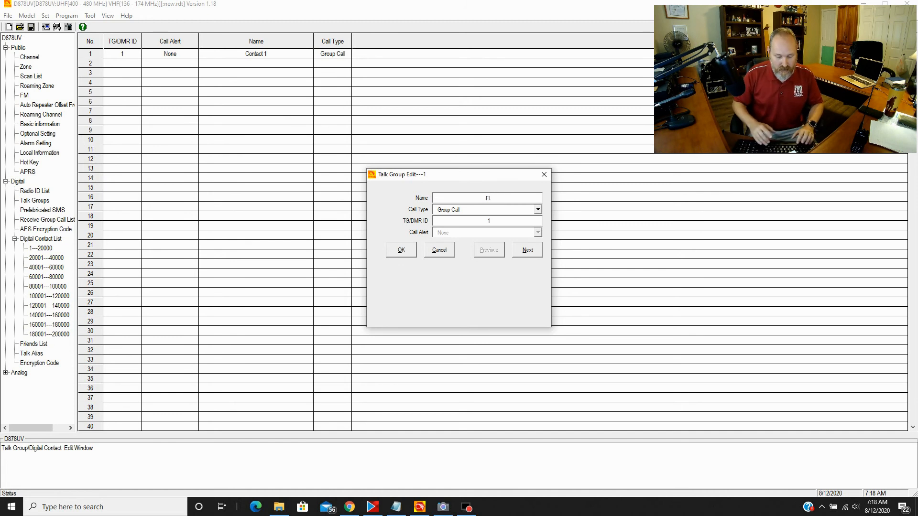
{"action": "type", "text": " Panhandle"}
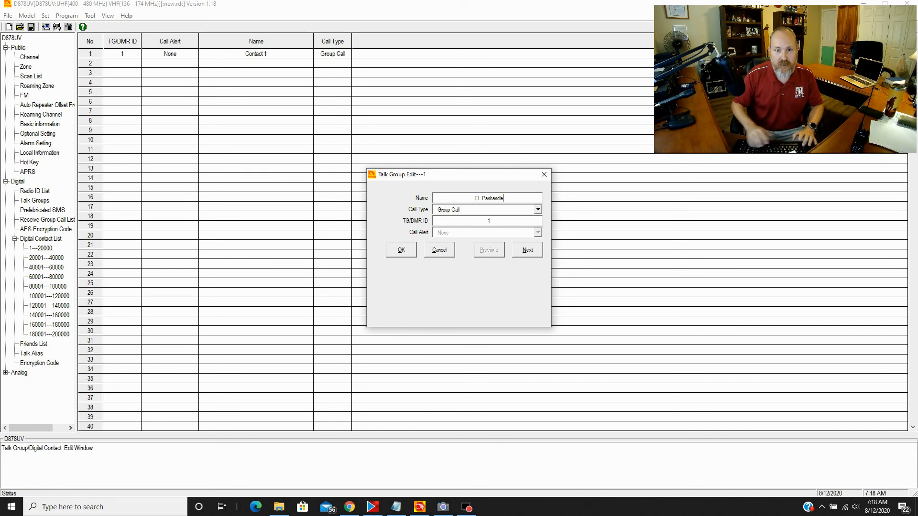
{"action": "double_click", "coordinate": [494, 221]}
{"action": "type", "text": "850"}
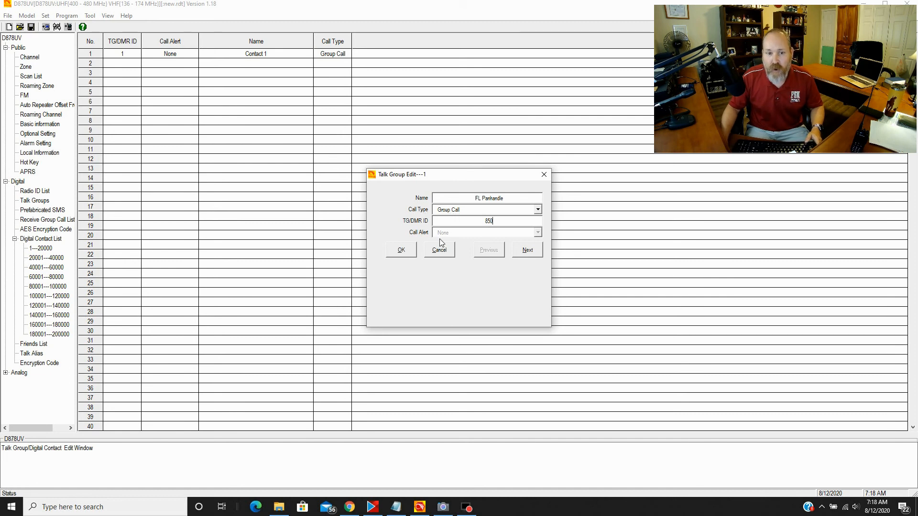
{"action": "left_click", "coordinate": [401, 254]}
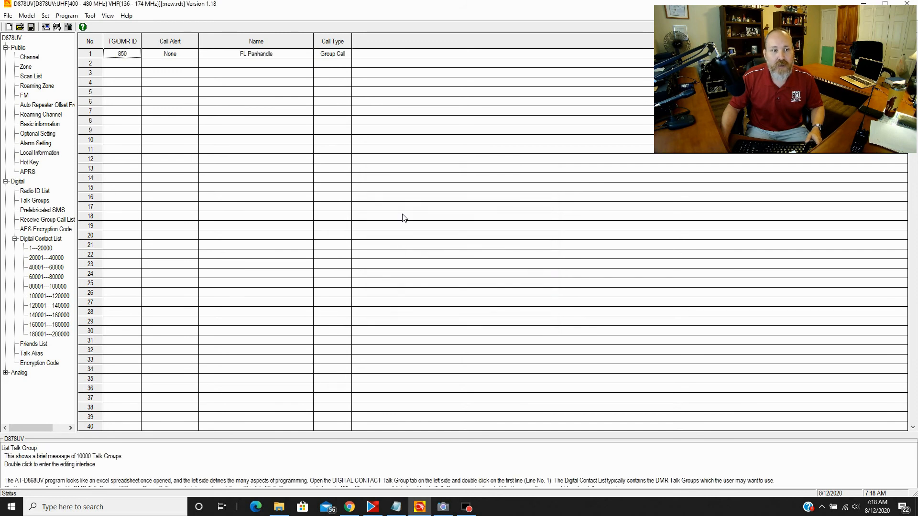
- Add talk group TGIF with ID 31665 as entry 2, discarding the empty third entry
{"action": "double_click", "coordinate": [122, 64]}
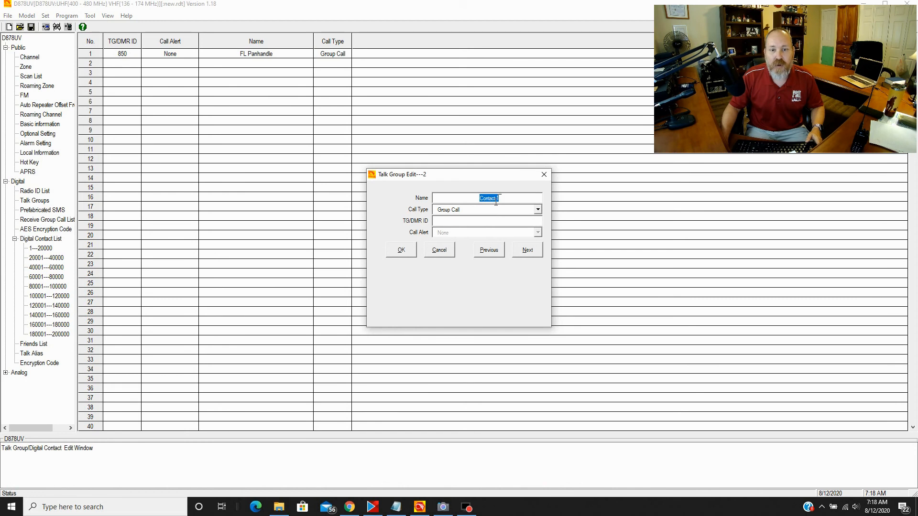
{"action": "type", "text": "TG"}
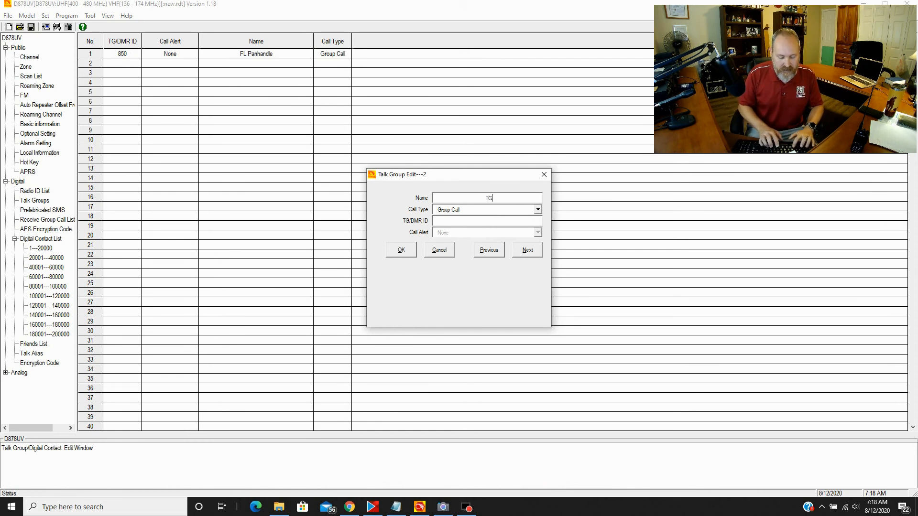
{"action": "type", "text": "IF"}
{"action": "key", "text": "Tab"}
{"action": "key", "text": "Tab"}
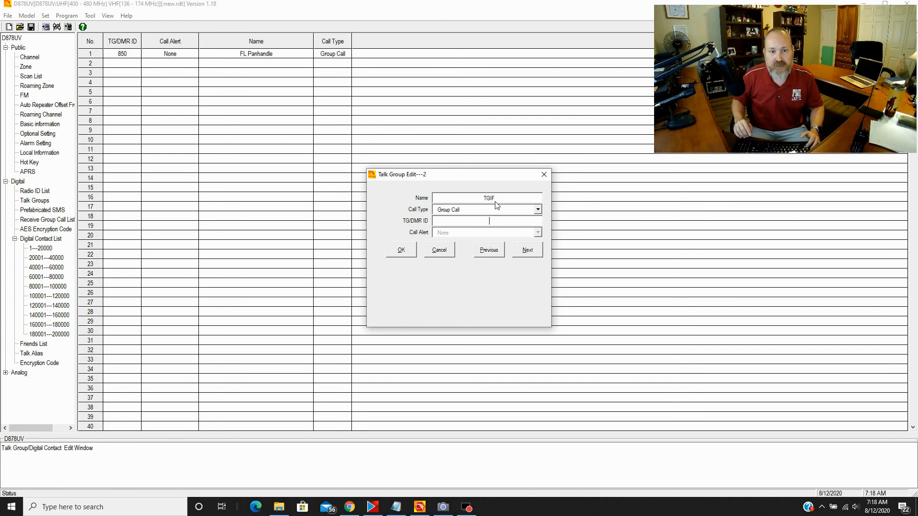
{"action": "type", "text": "3"}
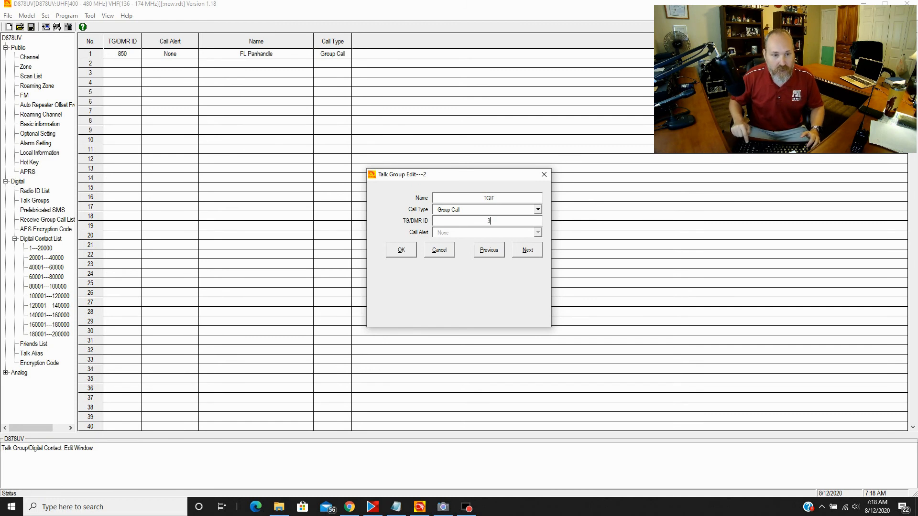
{"action": "type", "text": "166"}
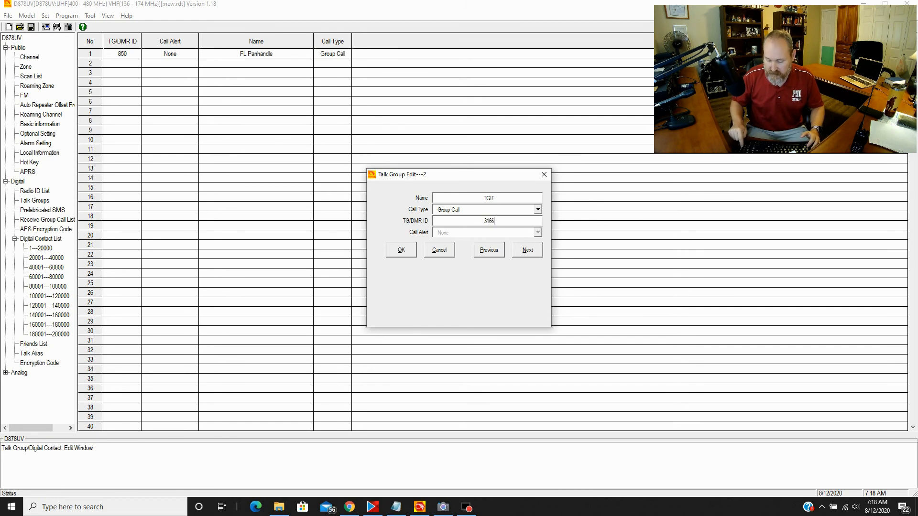
{"action": "type", "text": "5"}
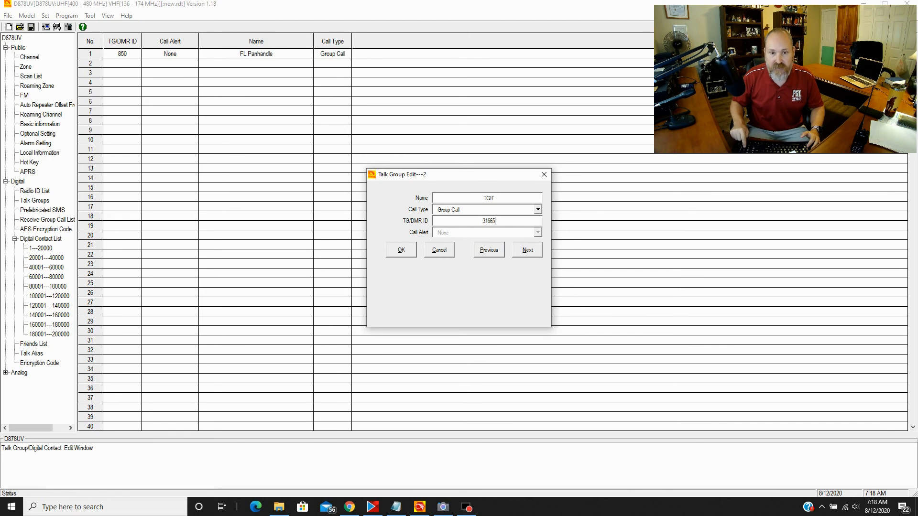
{"action": "left_click", "coordinate": [534, 253]}
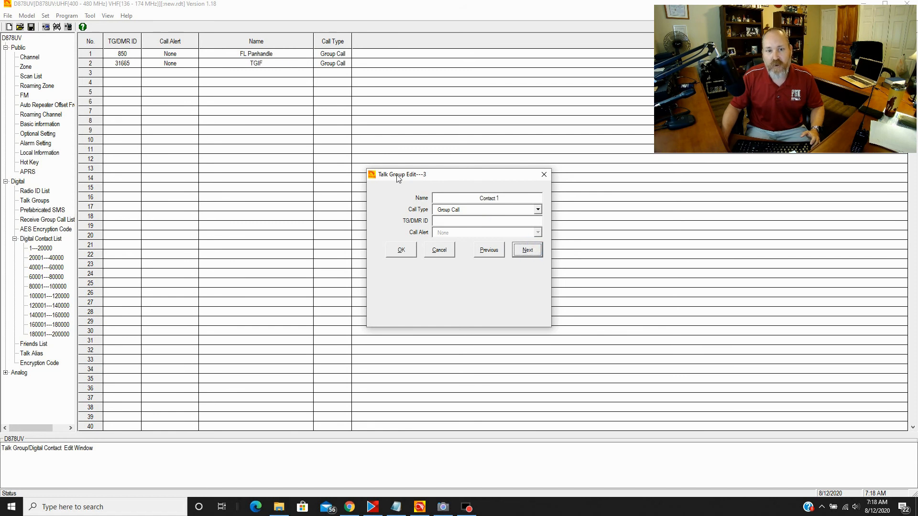
{"action": "left_click", "coordinate": [444, 255]}
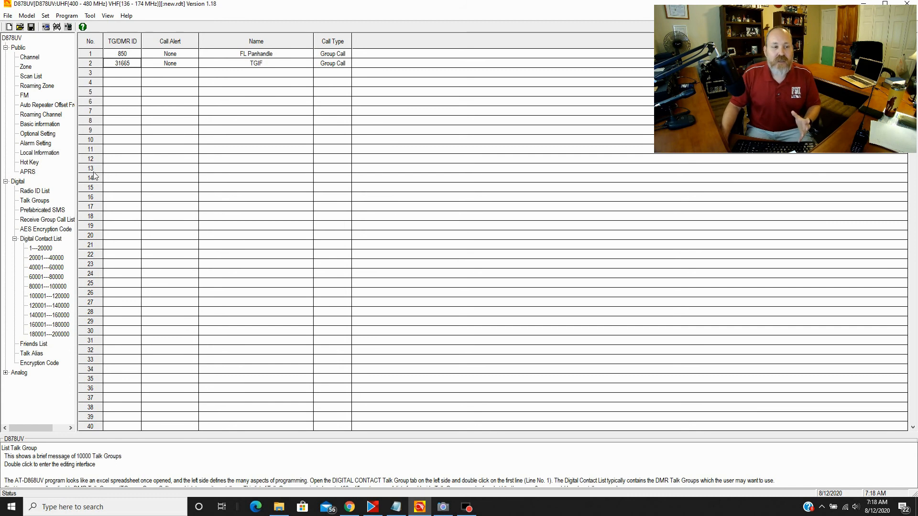
{"action": "left_click", "coordinate": [34, 220]}
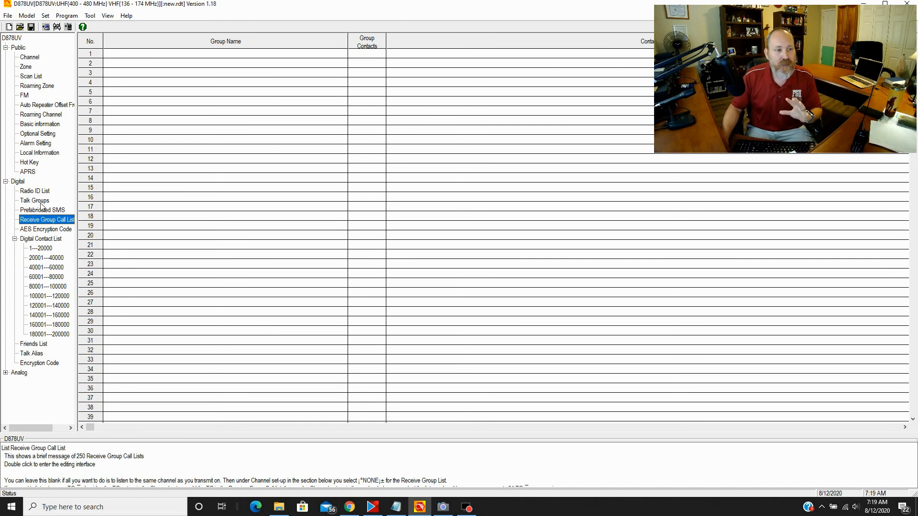
{"action": "left_click", "coordinate": [41, 202]}
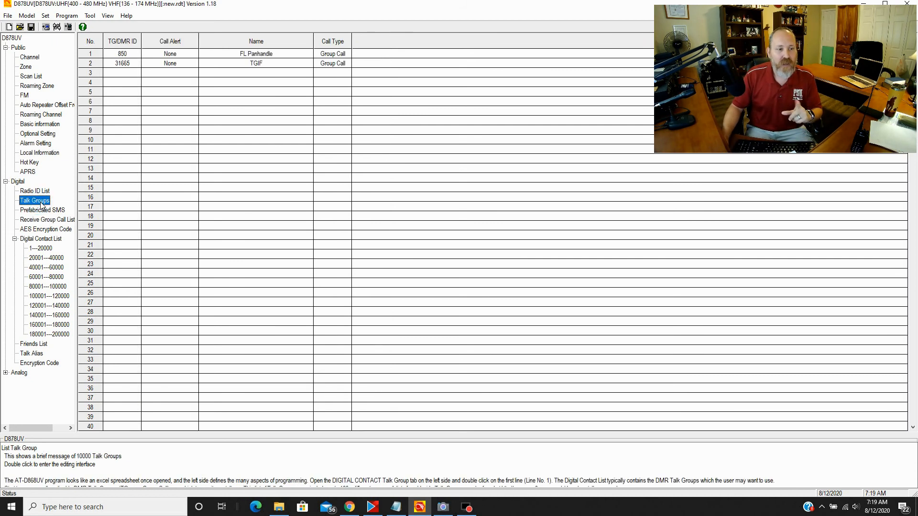
{"action": "left_click", "coordinate": [116, 76]}
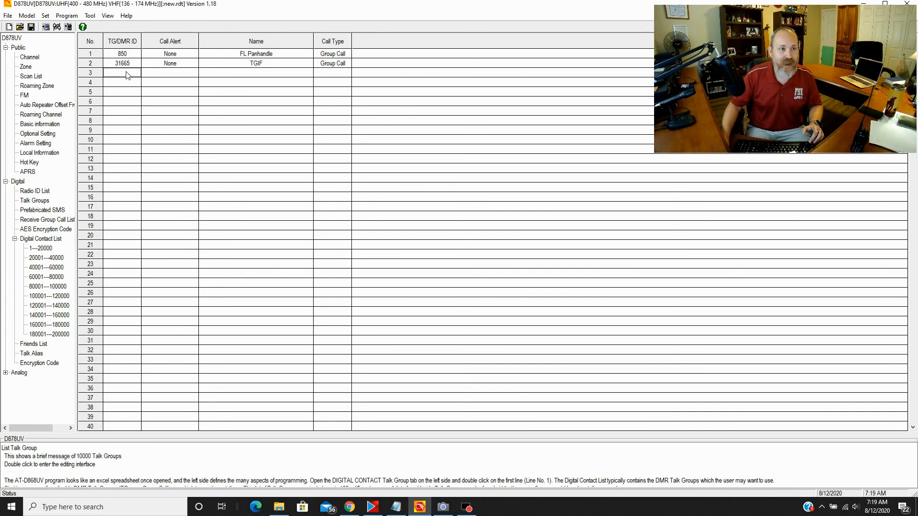
- Add a third talk group named Local with ID 9, then show the Receive Group Call List
{"action": "double_click", "coordinate": [125, 72]}
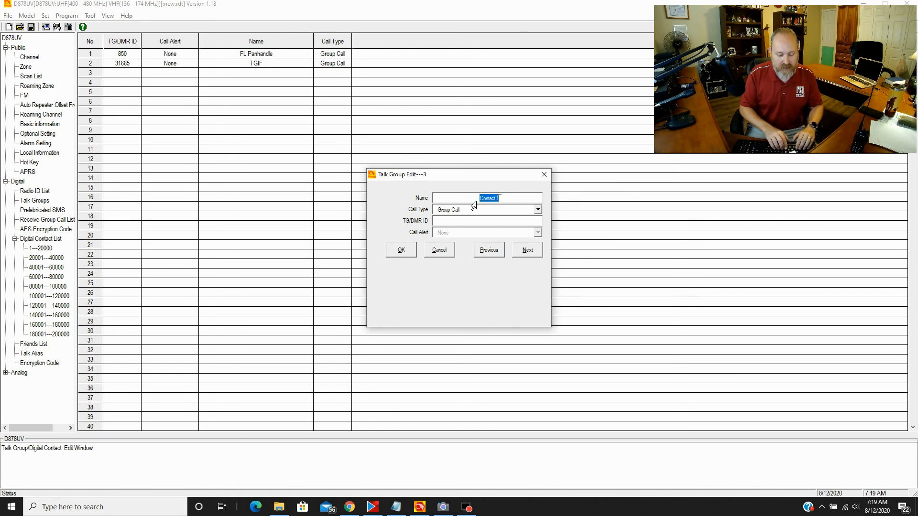
{"action": "type", "text": "Local"}
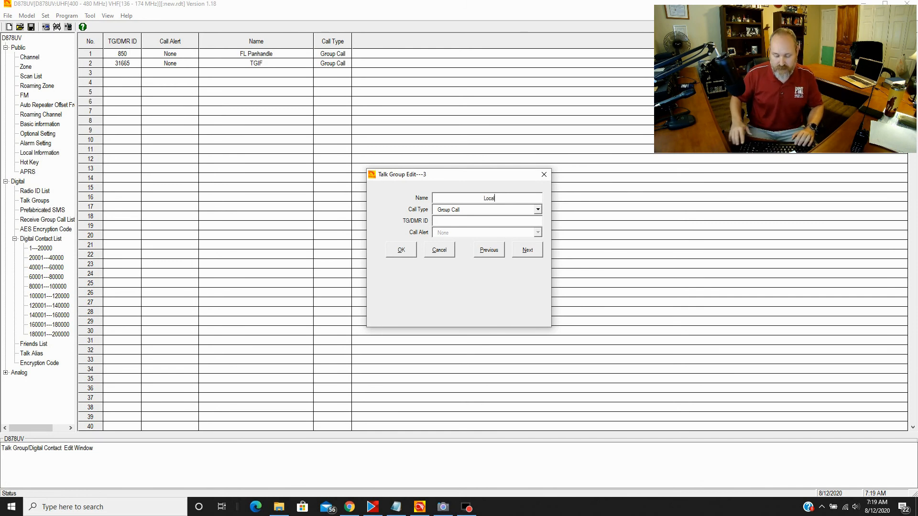
{"action": "left_click", "coordinate": [461, 222]}
{"action": "type", "text": "9"}
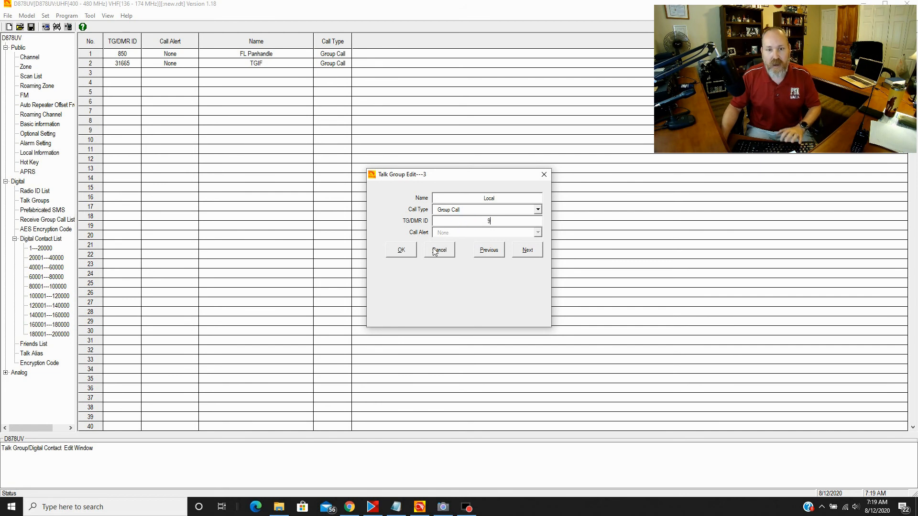
{"action": "left_click", "coordinate": [402, 253]}
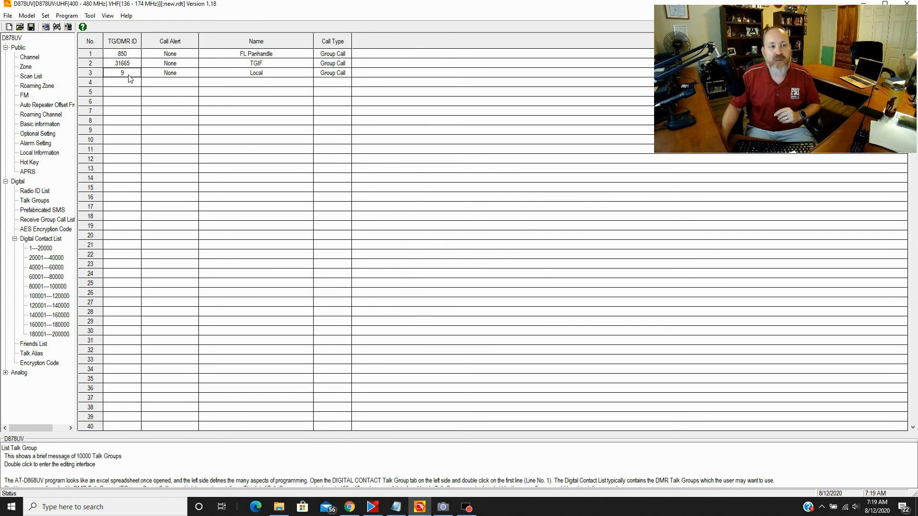
{"action": "left_click", "coordinate": [49, 222]}
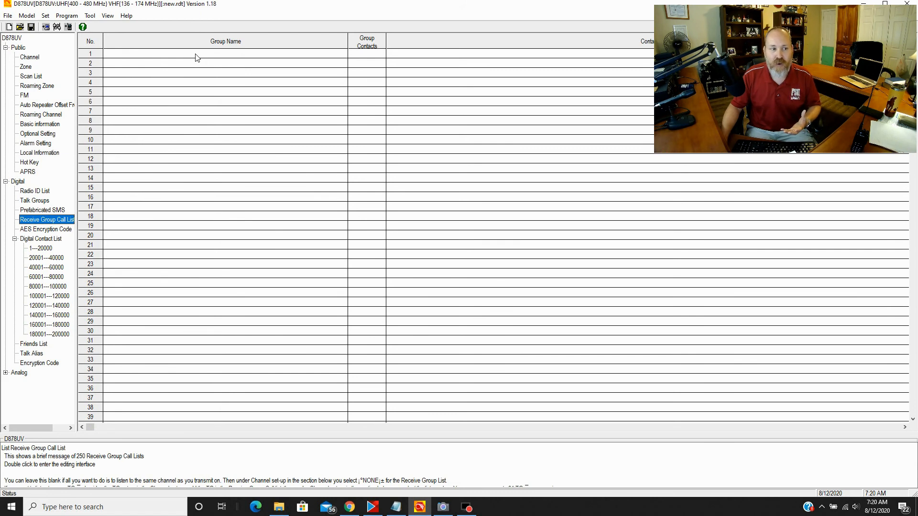
- Create receive group list 850 containing FL Panhandle and Local
{"action": "double_click", "coordinate": [195, 54]}
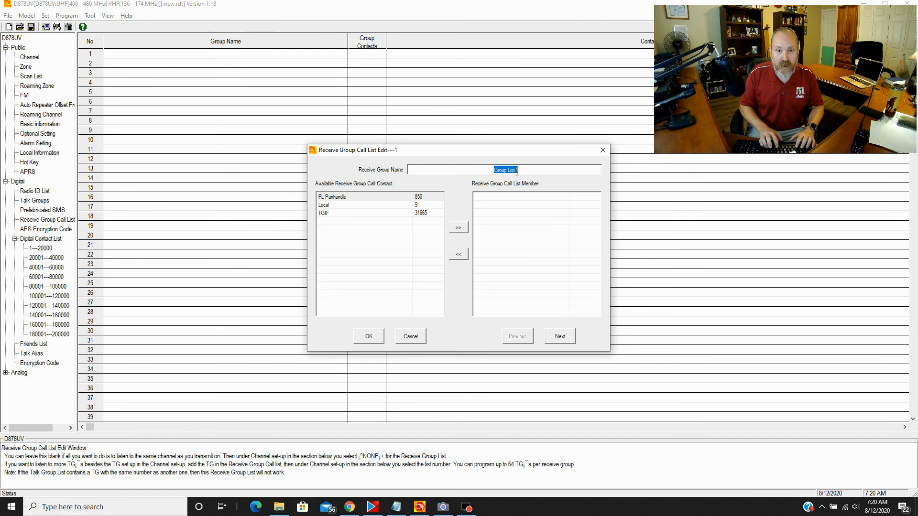
{"action": "type", "text": "85"}
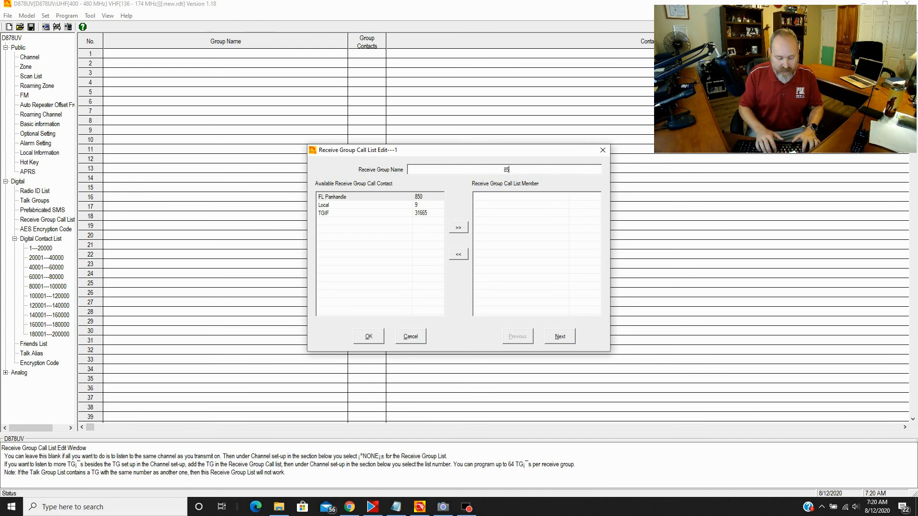
{"action": "type", "text": "0"}
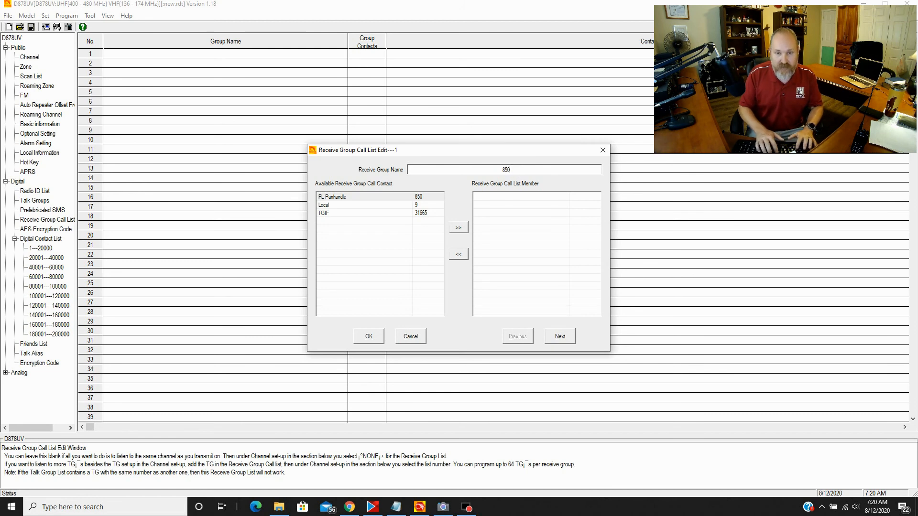
{"action": "left_click", "coordinate": [367, 197]}
{"action": "left_click", "coordinate": [458, 228]}
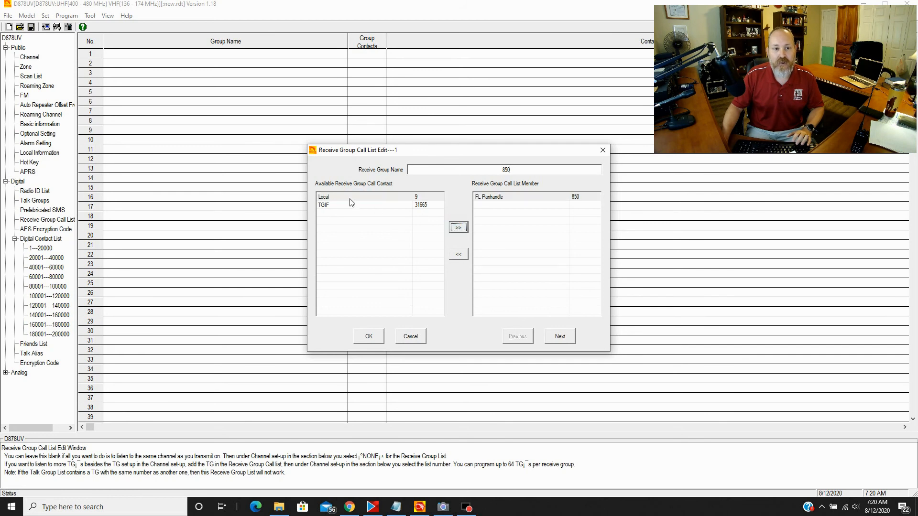
{"action": "left_click", "coordinate": [459, 229]}
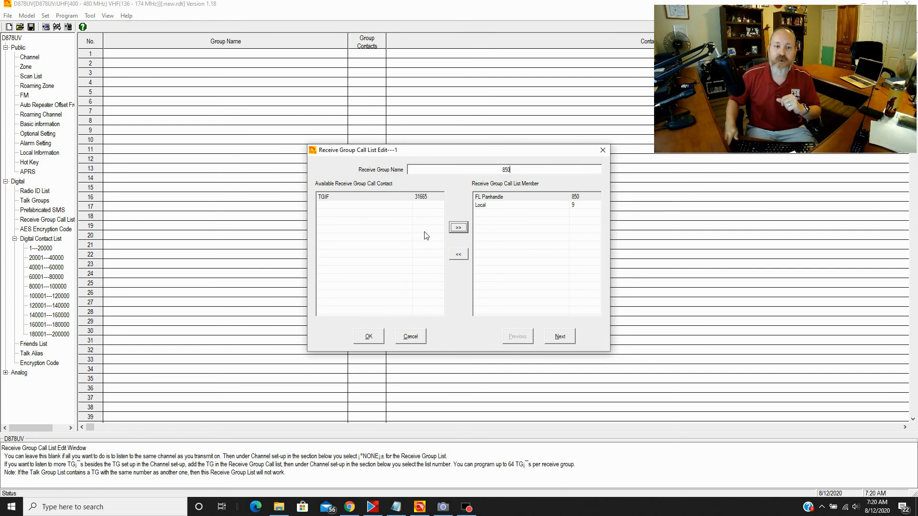
{"action": "left_click", "coordinate": [551, 335]}
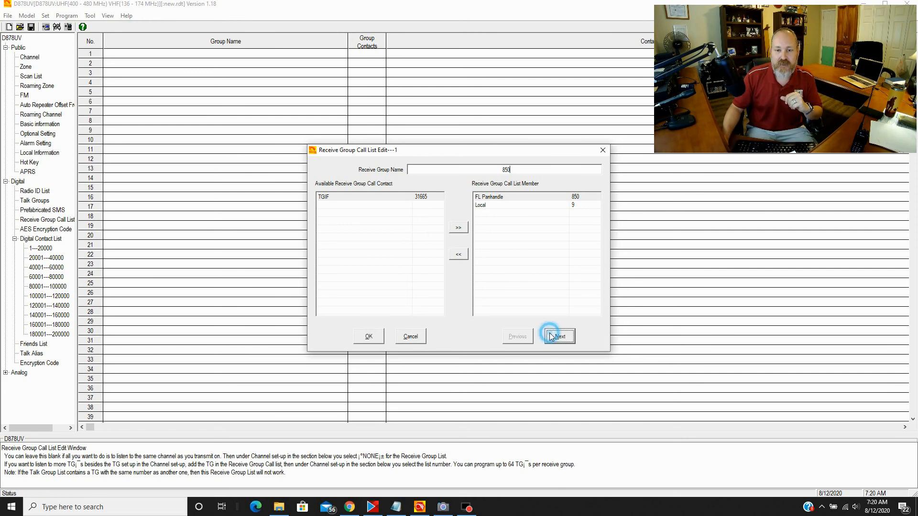
- Create receive group list 31665 containing TGIF and Local
{"action": "left_click_drag", "start_coordinate": [534, 172], "coordinate": [494, 171]}
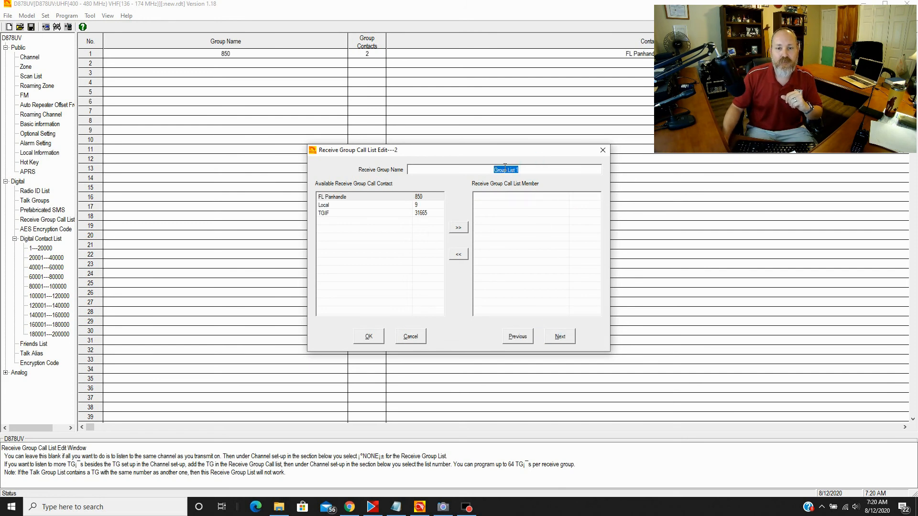
{"action": "type", "text": "31665"}
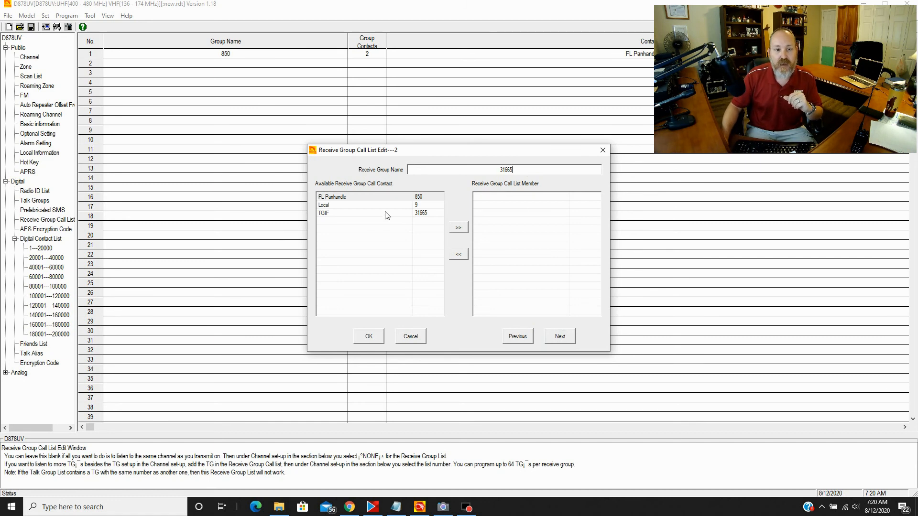
{"action": "left_click", "coordinate": [367, 213]}
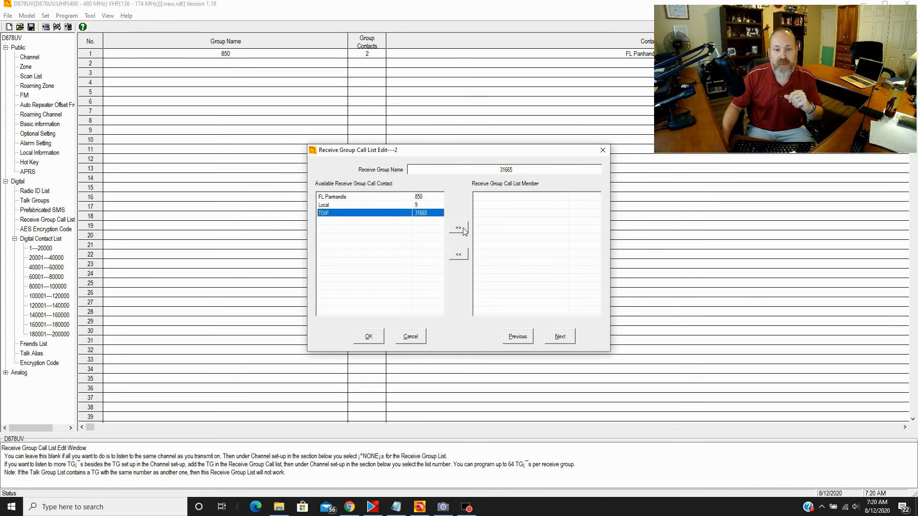
{"action": "left_click", "coordinate": [458, 228]}
{"action": "left_click", "coordinate": [370, 206]}
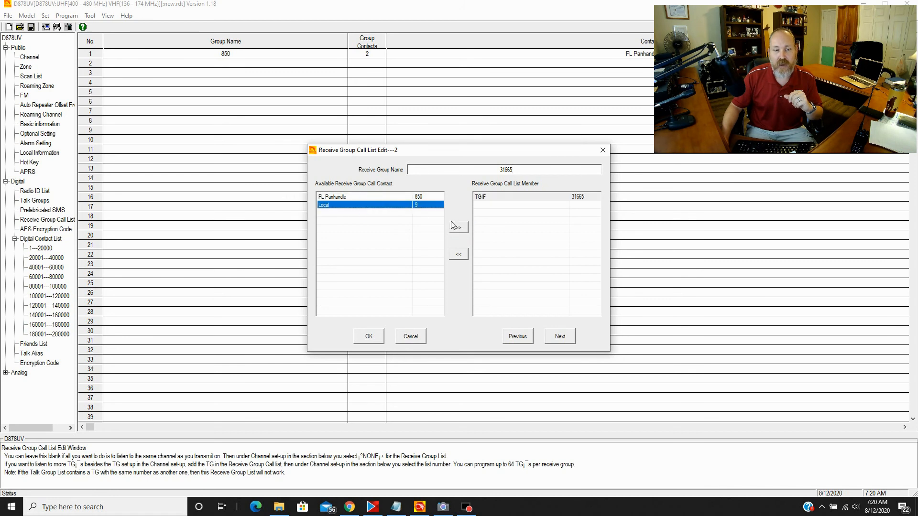
{"action": "left_click", "coordinate": [459, 228]}
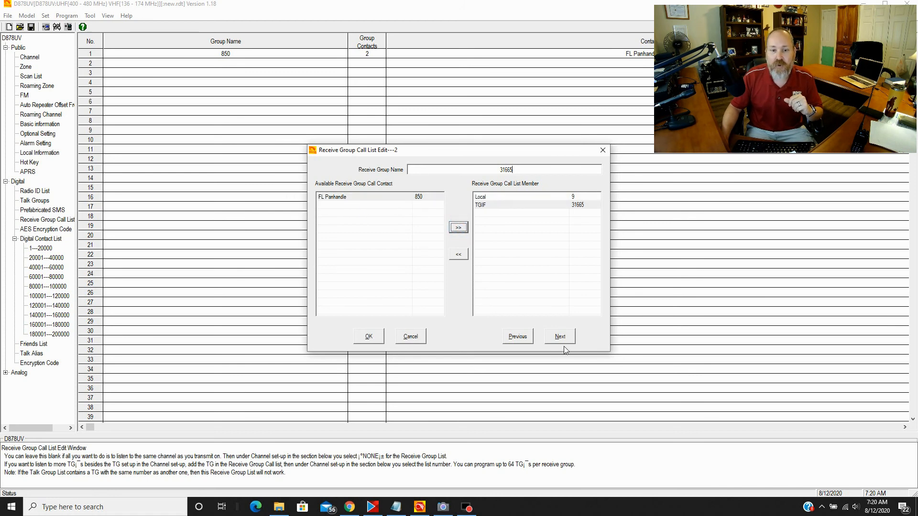
{"action": "left_click", "coordinate": [369, 337]}
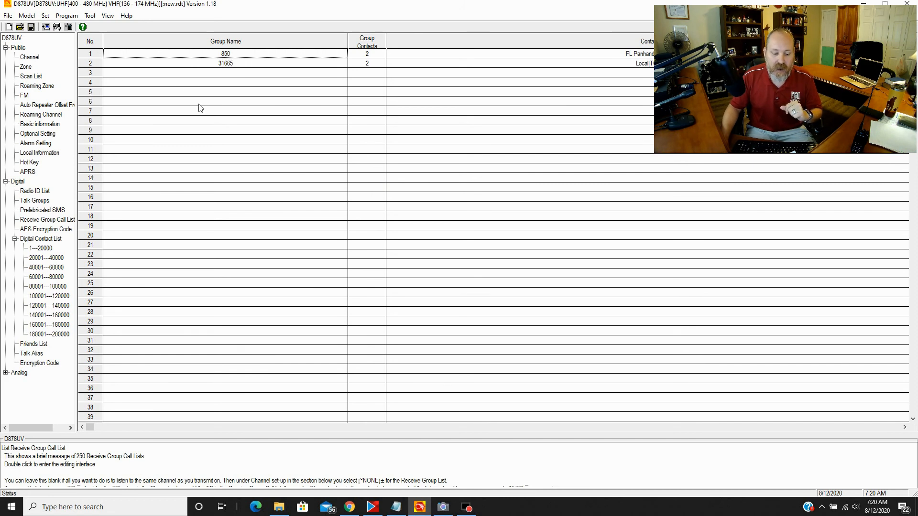
- Name Channel 1 '850 Fl Panhandle' with receive and transmit frequencies of 446.500 MHz
{"action": "left_click", "coordinate": [30, 58]}
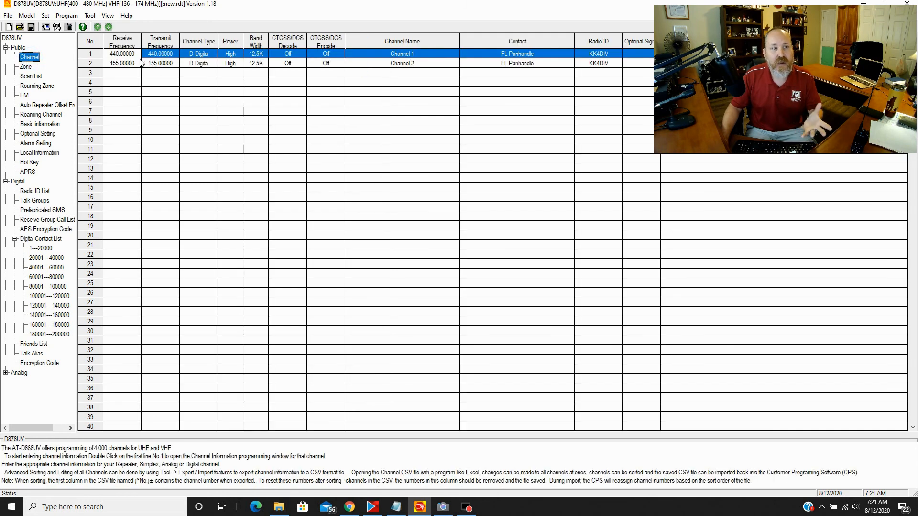
{"action": "double_click", "coordinate": [114, 54]}
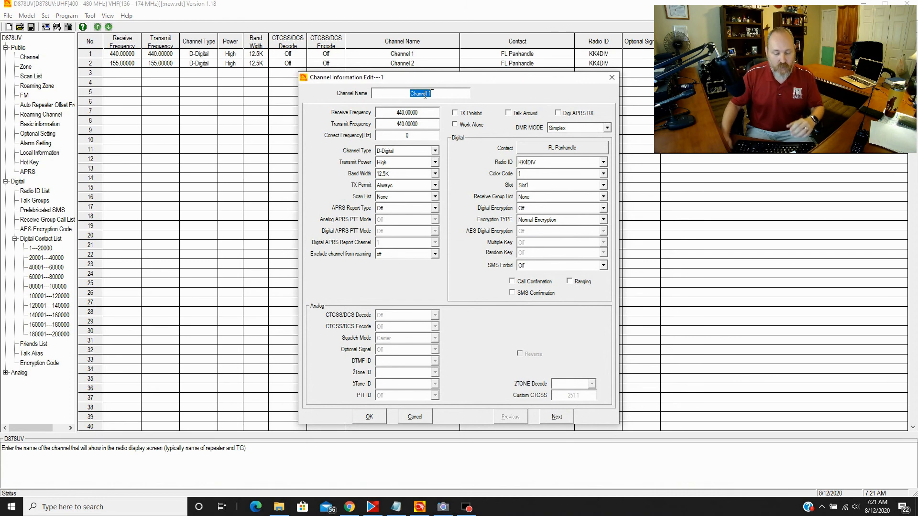
{"action": "type", "text": "85"}
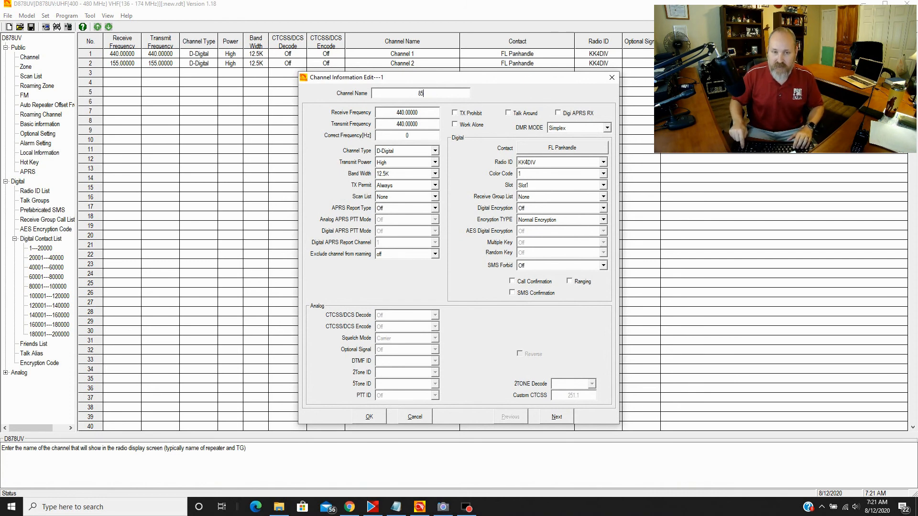
{"action": "type", "text": "0"}
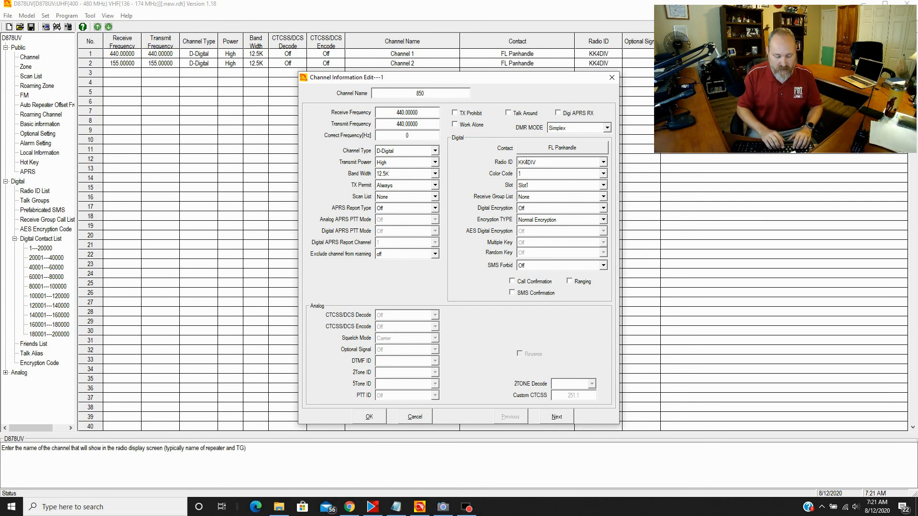
{"action": "type", "text": " Fl Pan"}
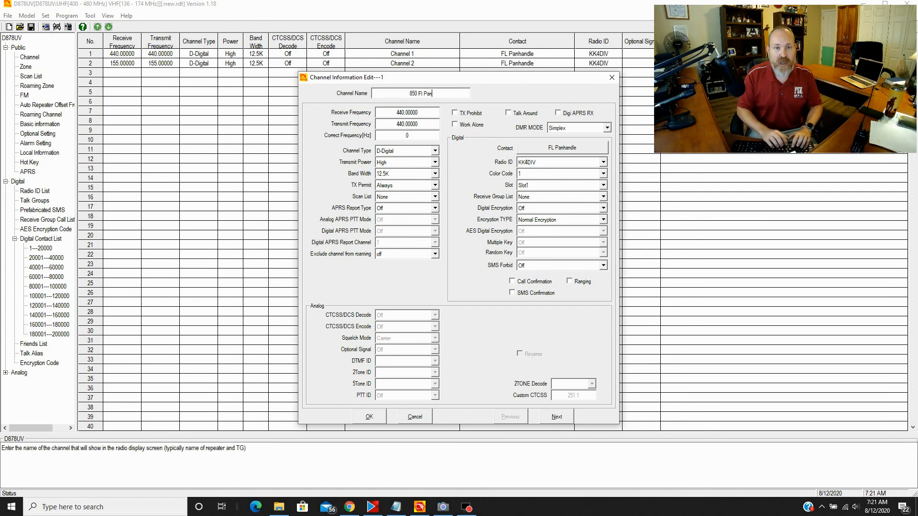
{"action": "type", "text": "handle"}
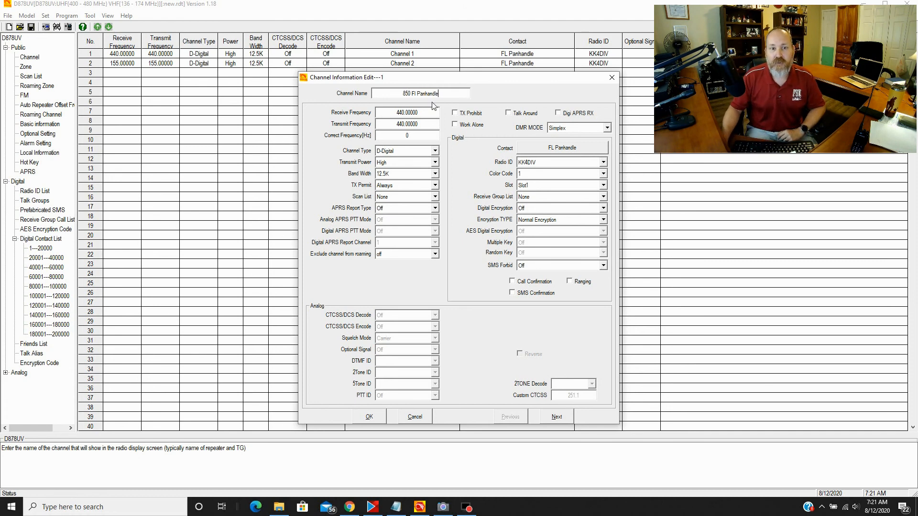
{"action": "double_click", "coordinate": [408, 114]}
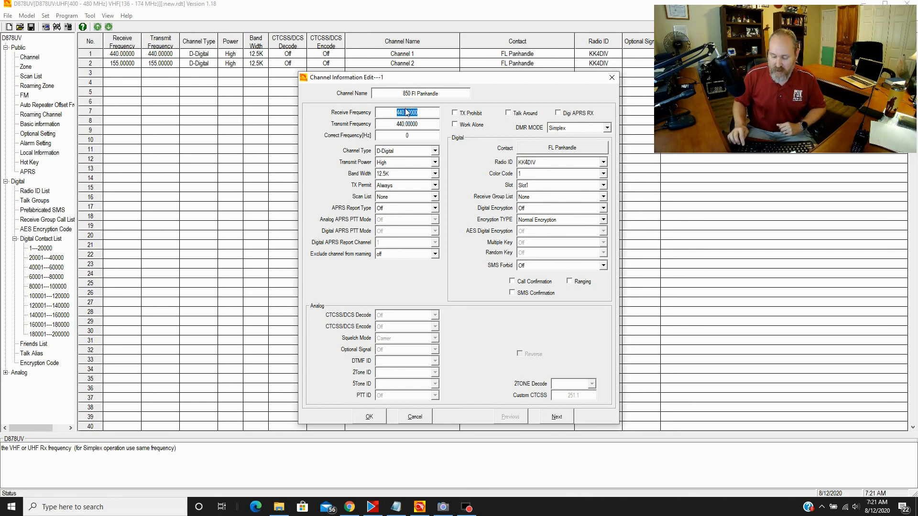
{"action": "type", "text": "44"}
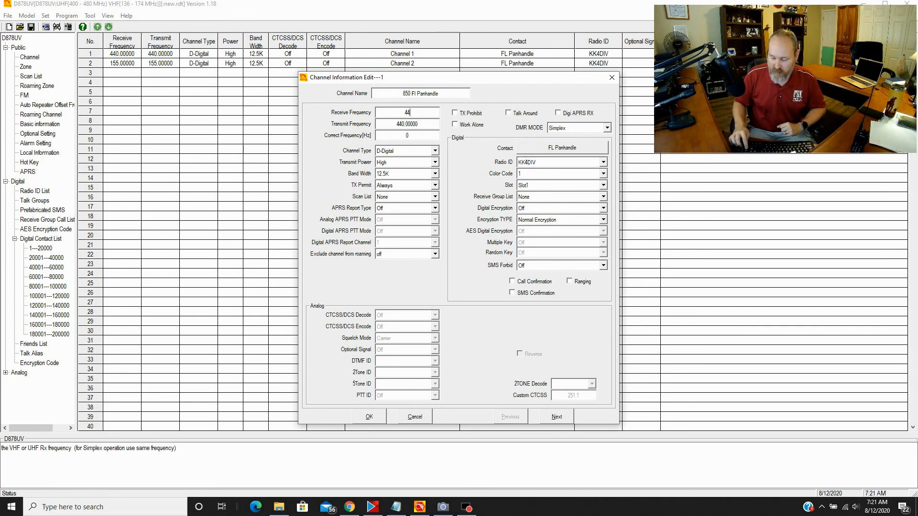
{"action": "type", "text": "6.500"}
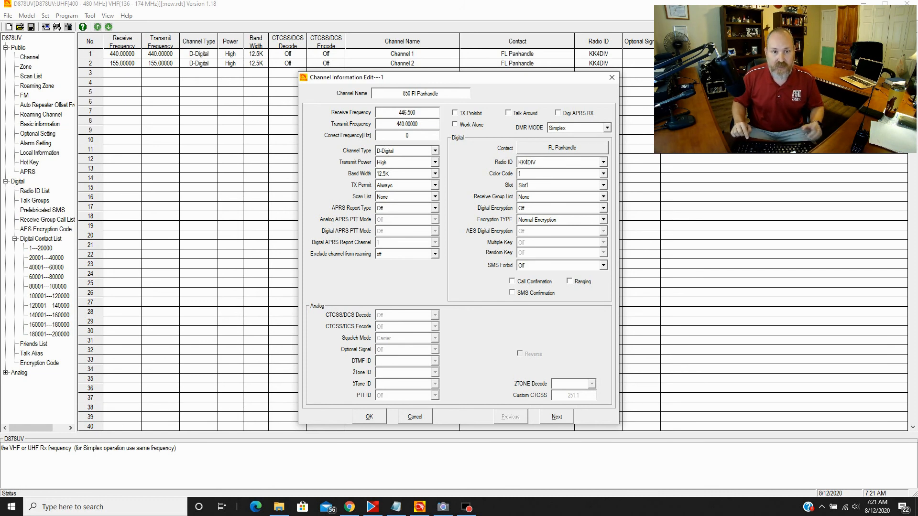
{"action": "key", "text": "Tab"}
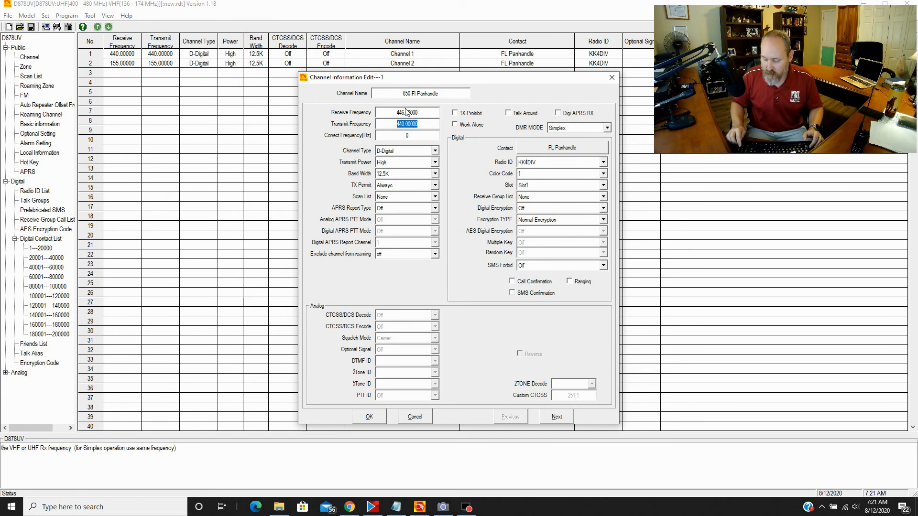
{"action": "type", "text": "446.500"}
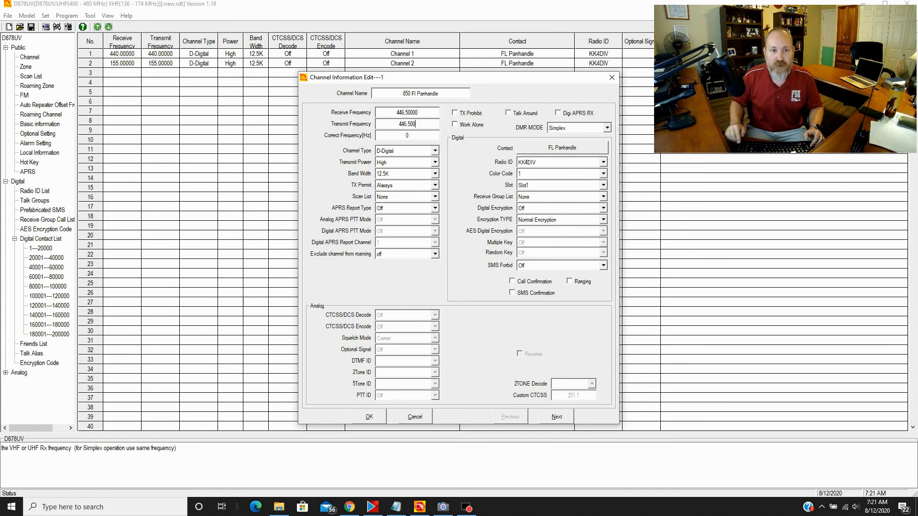
- Set Channel 1 to Low transmit power and receive group list 850, then advance to Channel 2
{"action": "left_click", "coordinate": [393, 164]}
{"action": "left_click", "coordinate": [388, 176]}
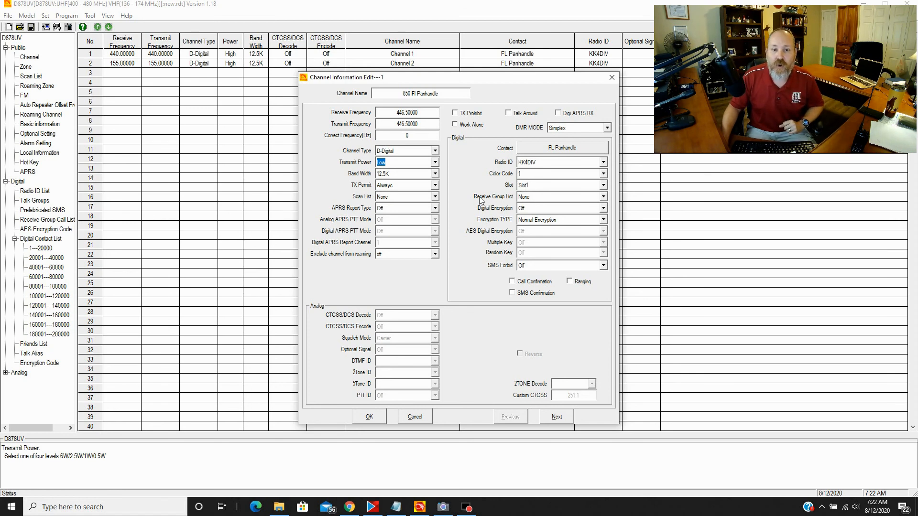
{"action": "left_click", "coordinate": [536, 198]}
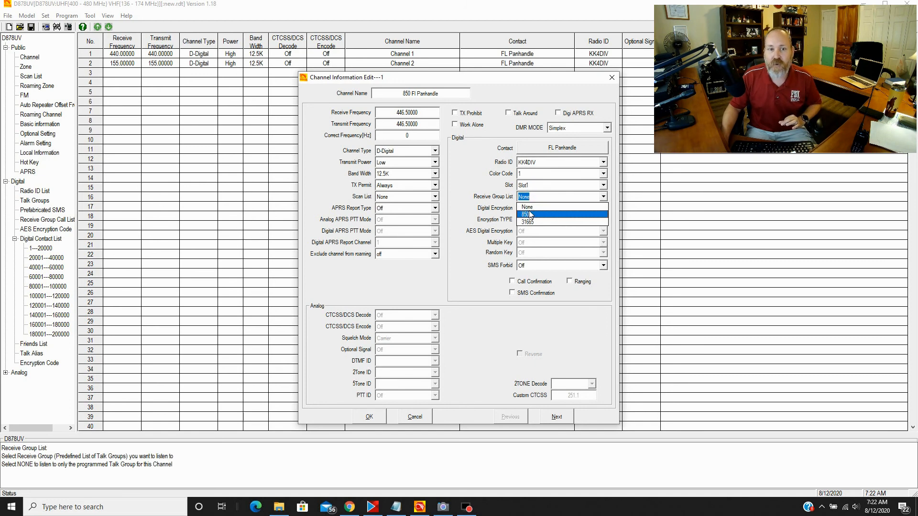
{"action": "left_click", "coordinate": [528, 216]}
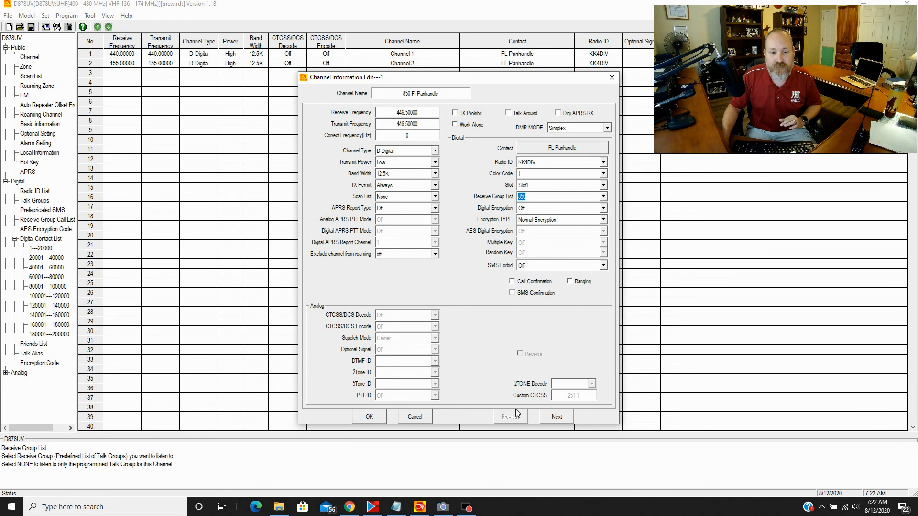
{"action": "left_click", "coordinate": [557, 417]}
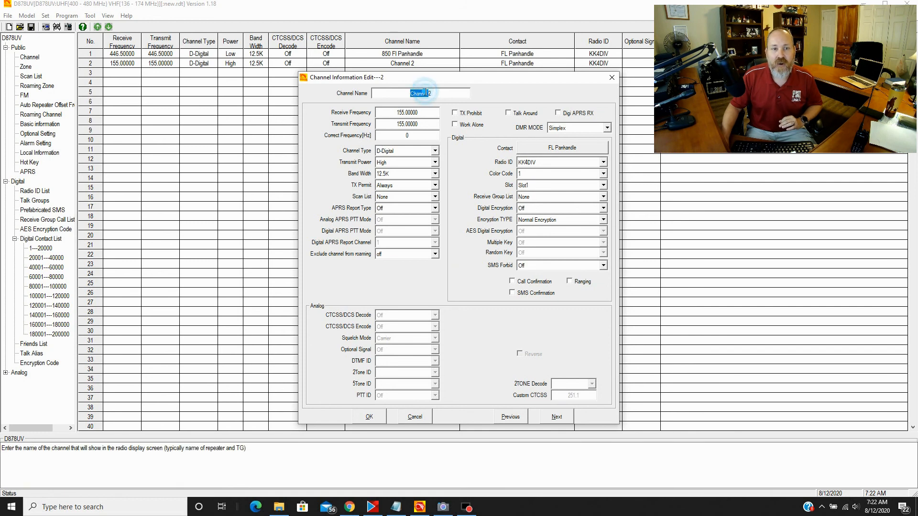
- Name Channel 2 '31665 TGIF' with receive and transmit frequencies of 446.500 MHz
{"action": "double_click", "coordinate": [425, 92]}
{"action": "type", "text": "316"}
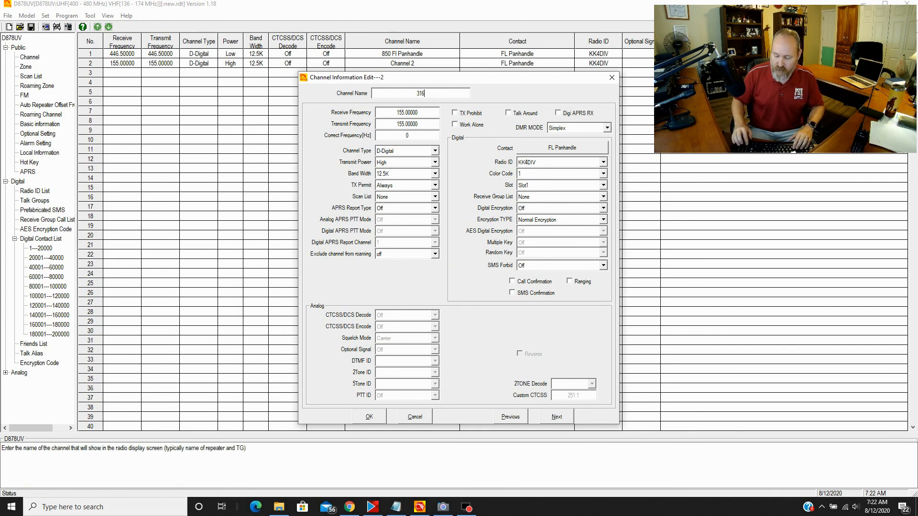
{"action": "type", "text": "65 TGIF"}
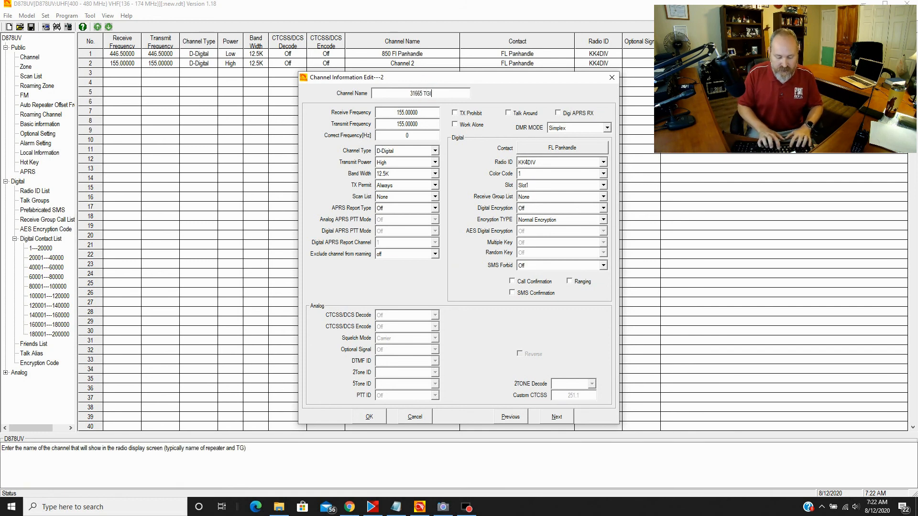
{"action": "left_click", "coordinate": [407, 111]}
{"action": "type", "text": "4"}
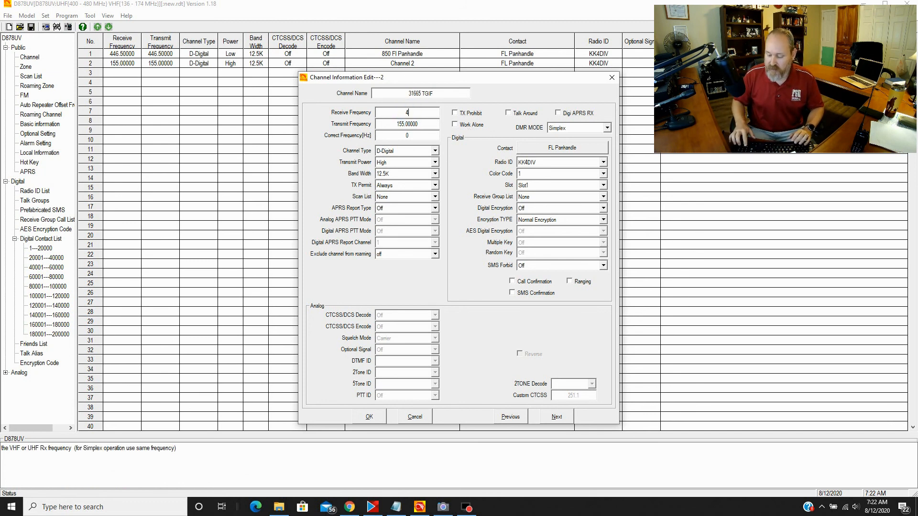
{"action": "type", "text": "46.500"}
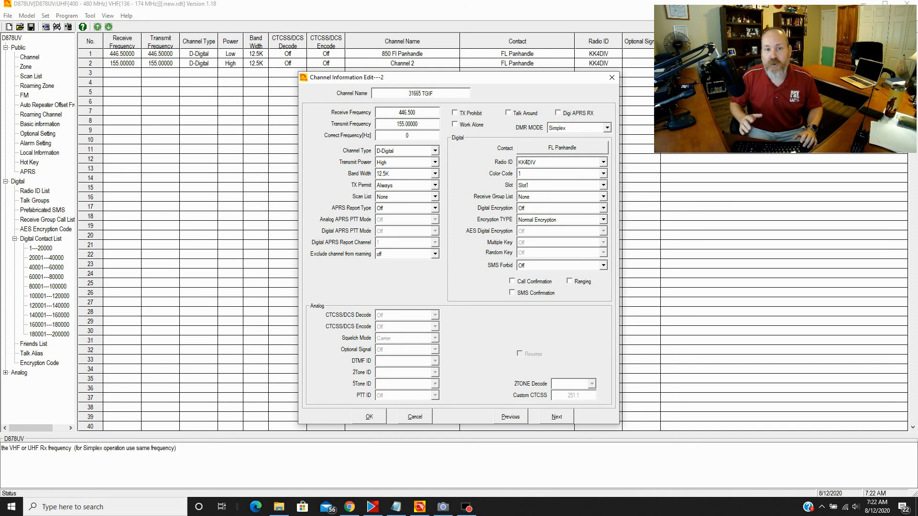
{"action": "key", "text": "Tab"}
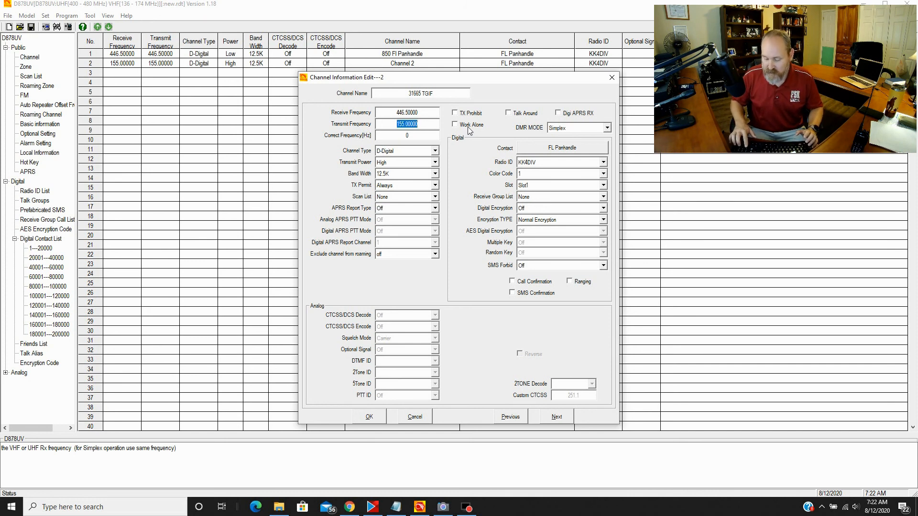
{"action": "type", "text": "446.500"}
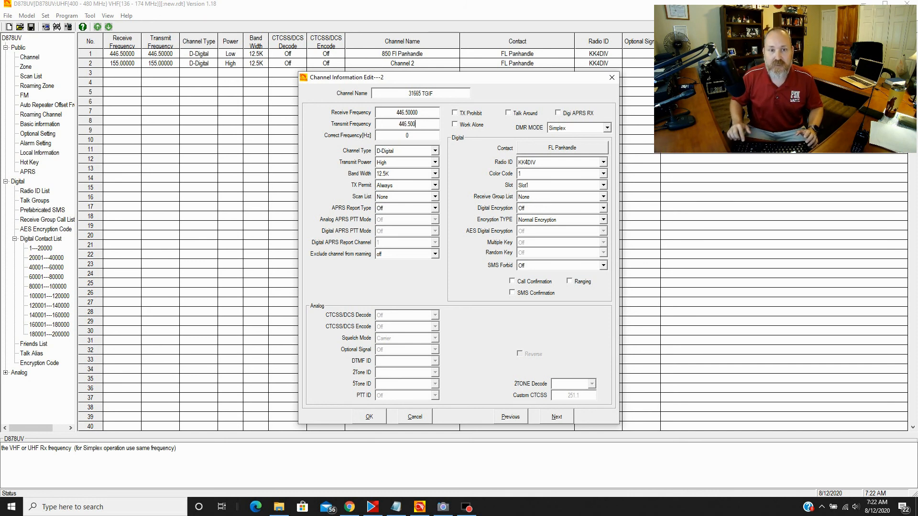
{"action": "key", "text": "Tab"}
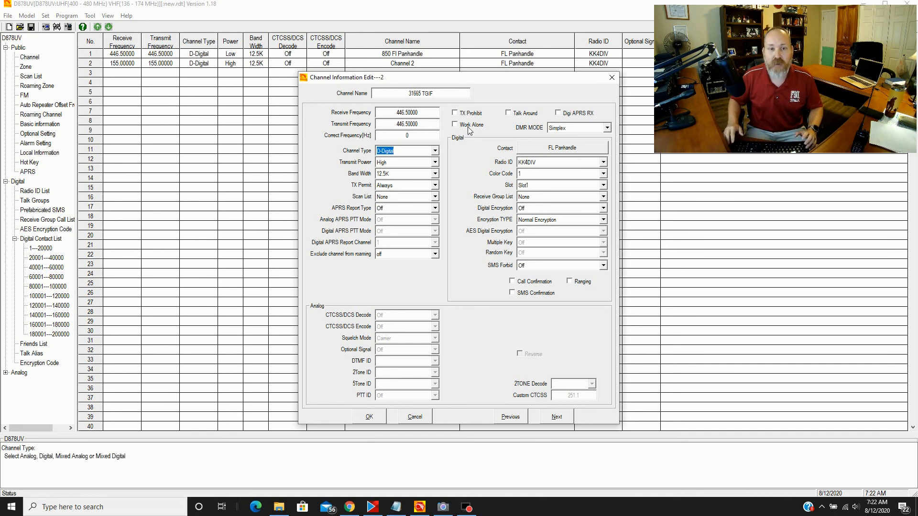
- Set Channel 2 to Low power, contact TGIF and receive group list 31665, then save
{"action": "left_click", "coordinate": [394, 162]}
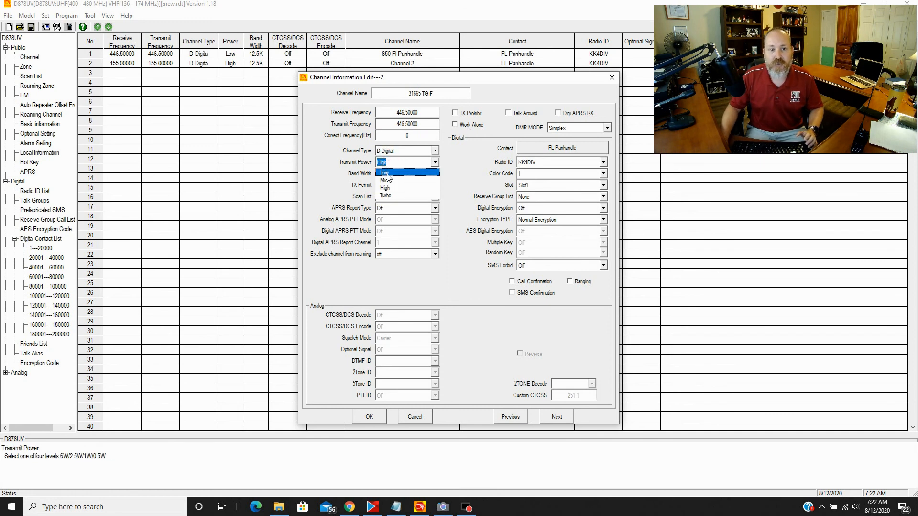
{"action": "left_click", "coordinate": [388, 173]}
{"action": "left_click", "coordinate": [481, 165]}
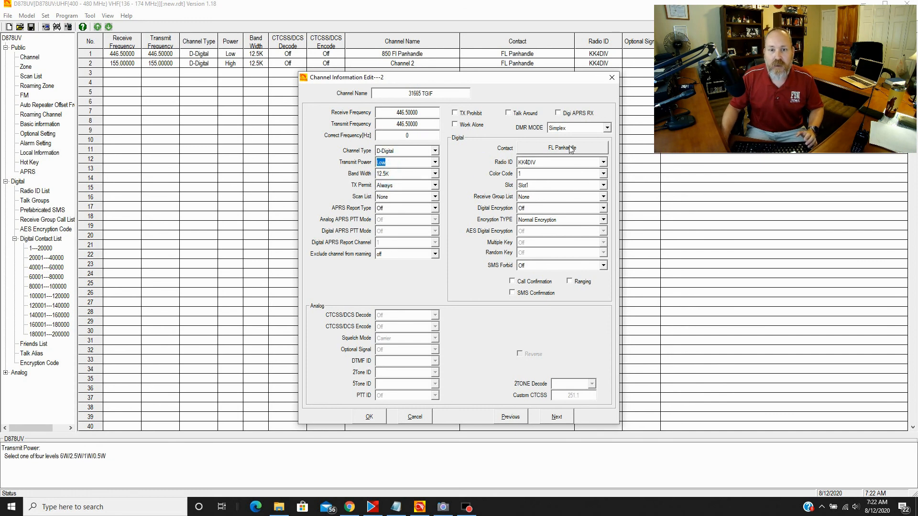
{"action": "left_click", "coordinate": [561, 149]}
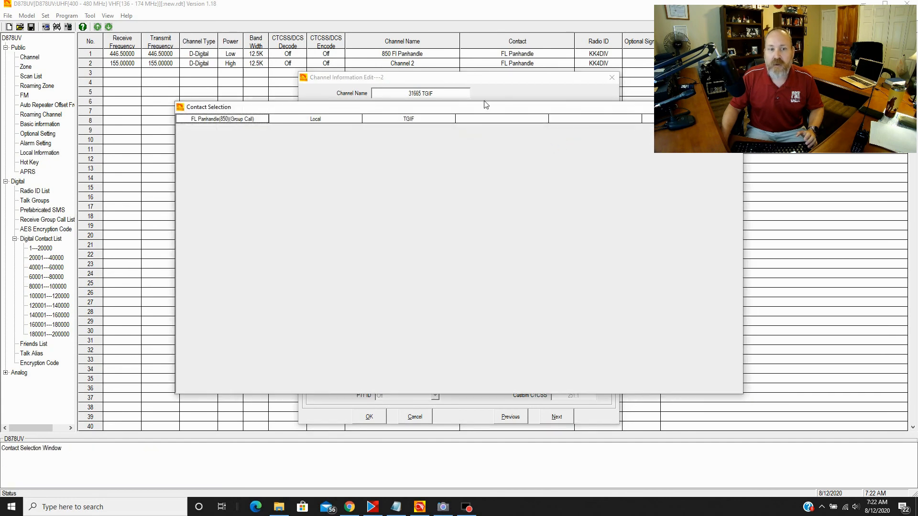
{"action": "left_click", "coordinate": [411, 120]}
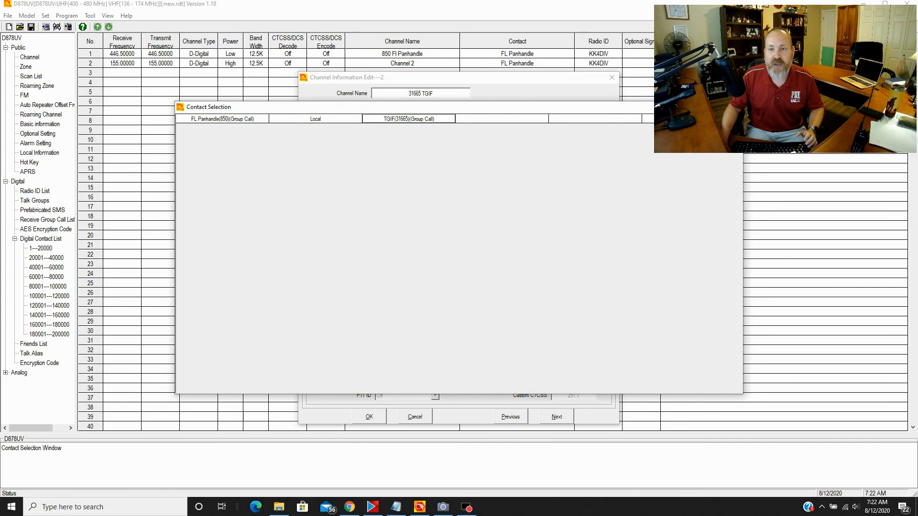
{"action": "left_click", "coordinate": [735, 107]}
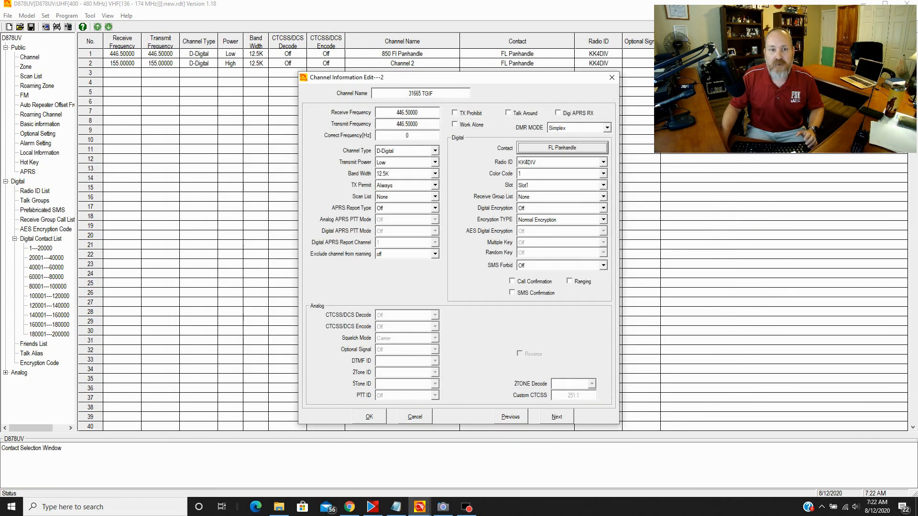
{"action": "left_click", "coordinate": [550, 148]}
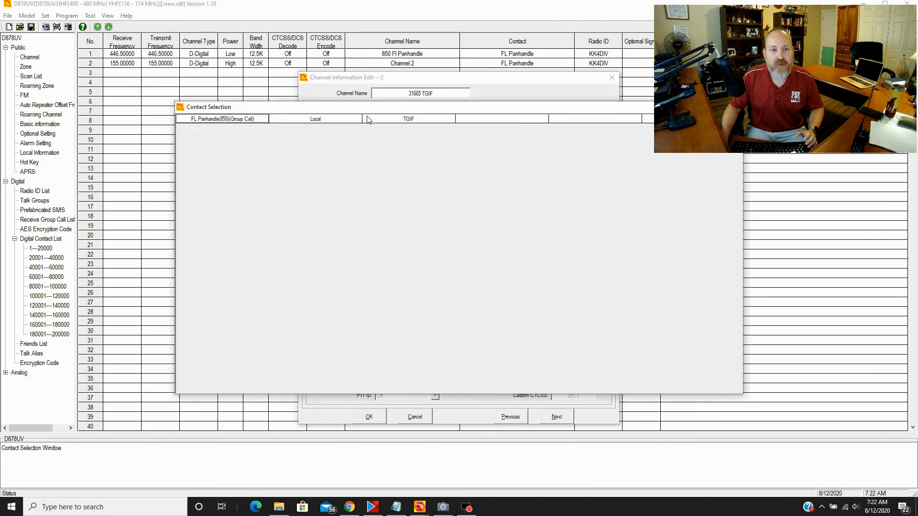
{"action": "double_click", "coordinate": [412, 122]}
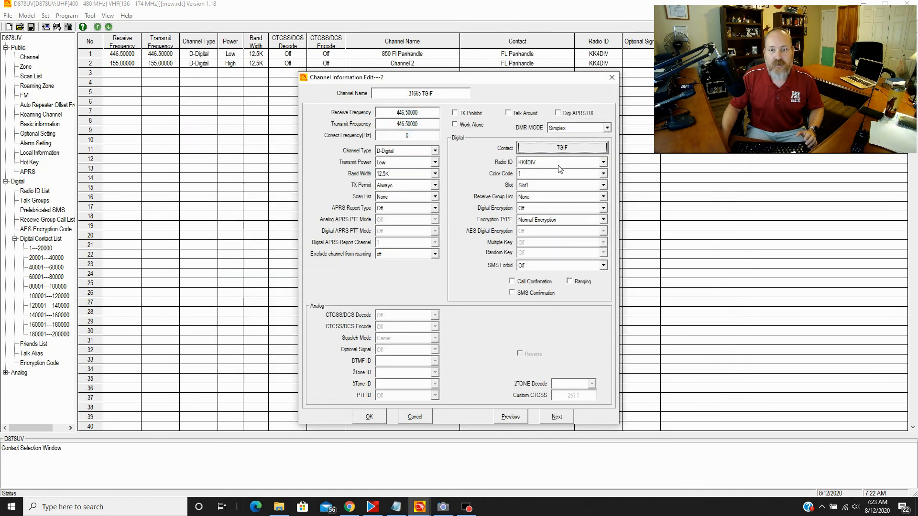
{"action": "left_click", "coordinate": [527, 200]}
{"action": "left_click", "coordinate": [526, 216]}
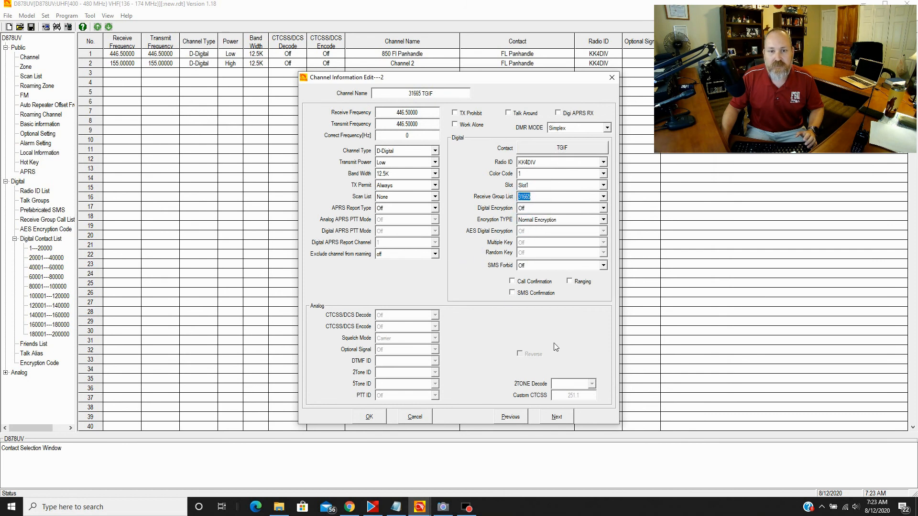
{"action": "left_click", "coordinate": [370, 417]}
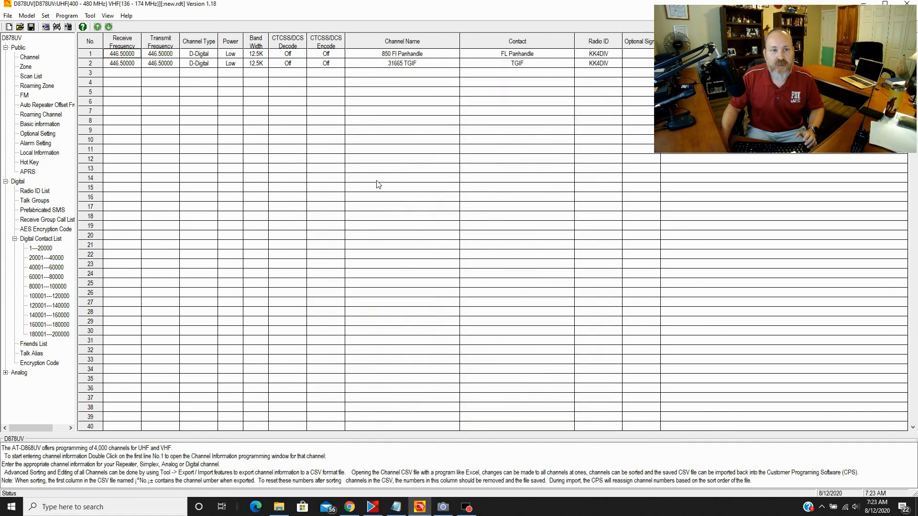
- Review both TGIF channels at 446.50000, close the editor, and start a new channel in row 4
{"action": "double_click", "coordinate": [123, 54]}
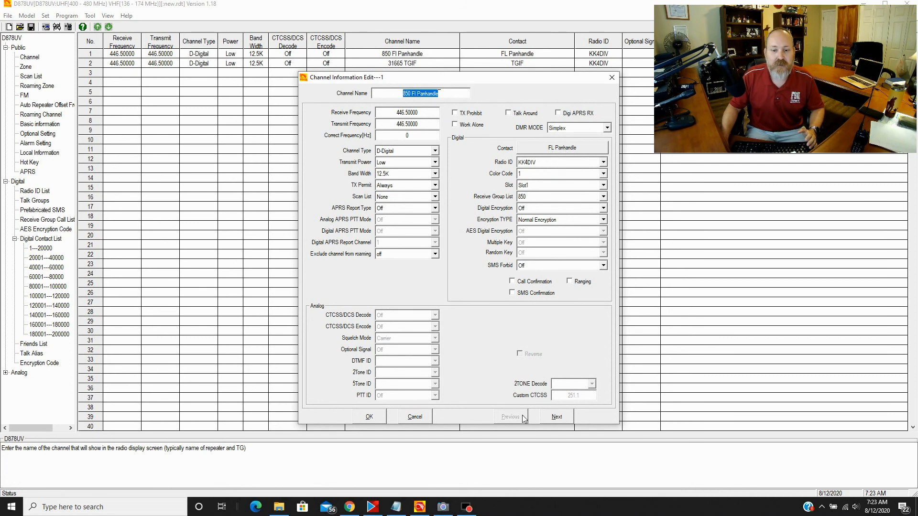
{"action": "left_click", "coordinate": [556, 417]}
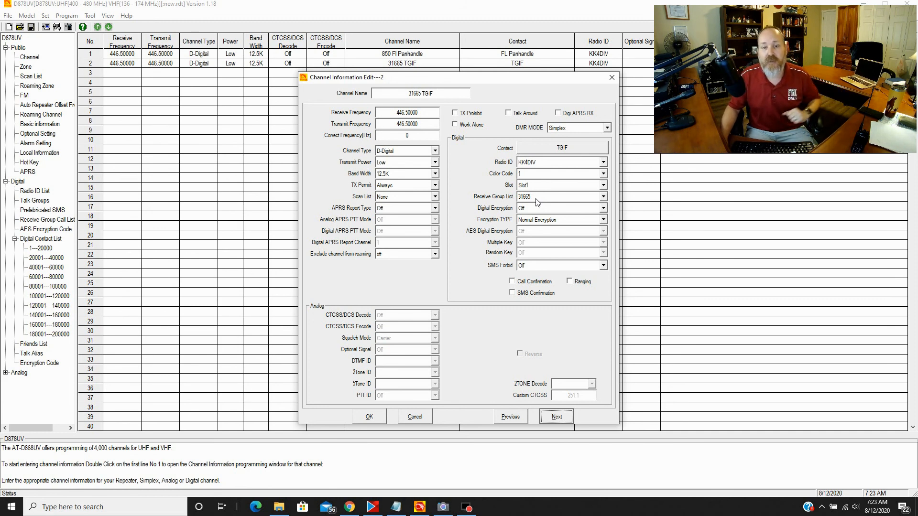
{"action": "left_click", "coordinate": [371, 417]}
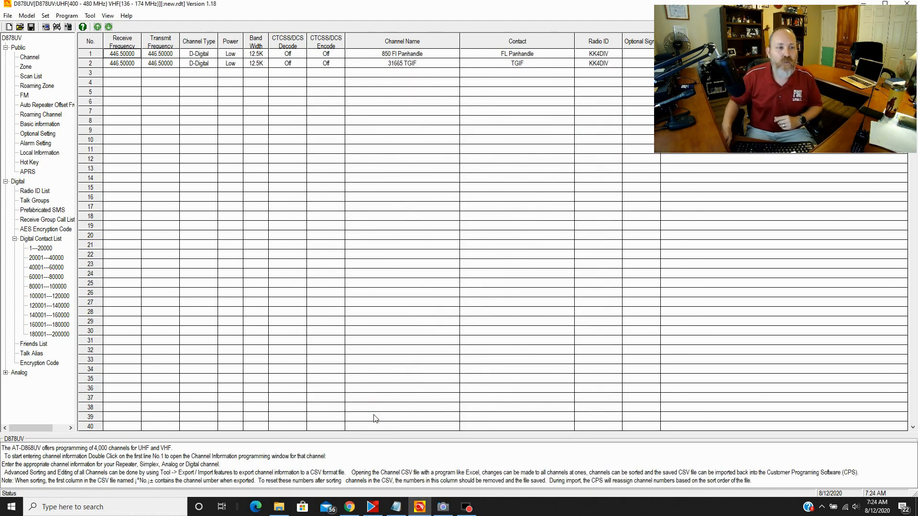
{"action": "double_click", "coordinate": [118, 83]}
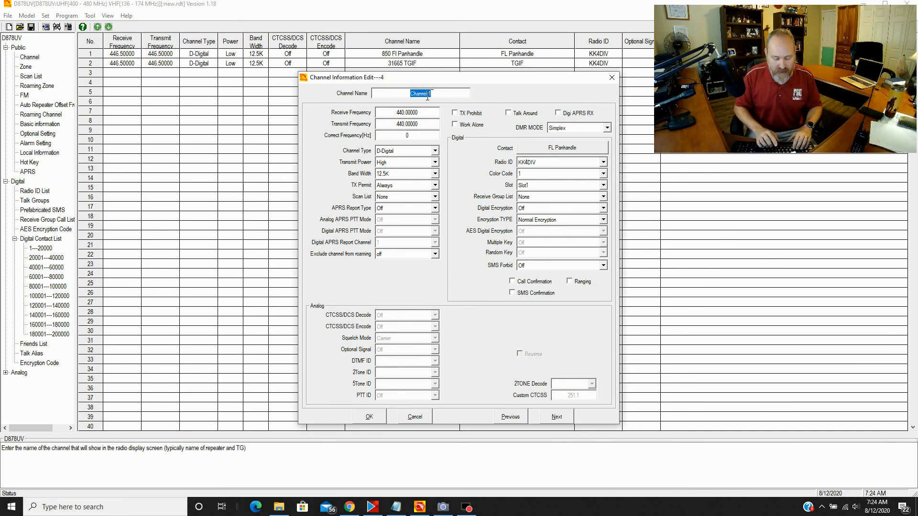
- Name the channel with the repeater's callsign, receive 145.210 and transmit 144.610
{"action": "type", "text": "W"}
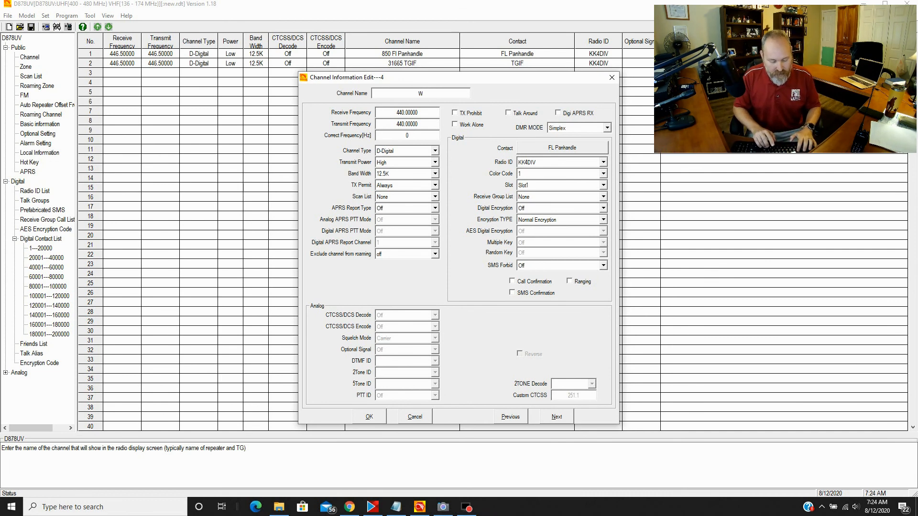
{"action": "type", "text": "4RYZ"}
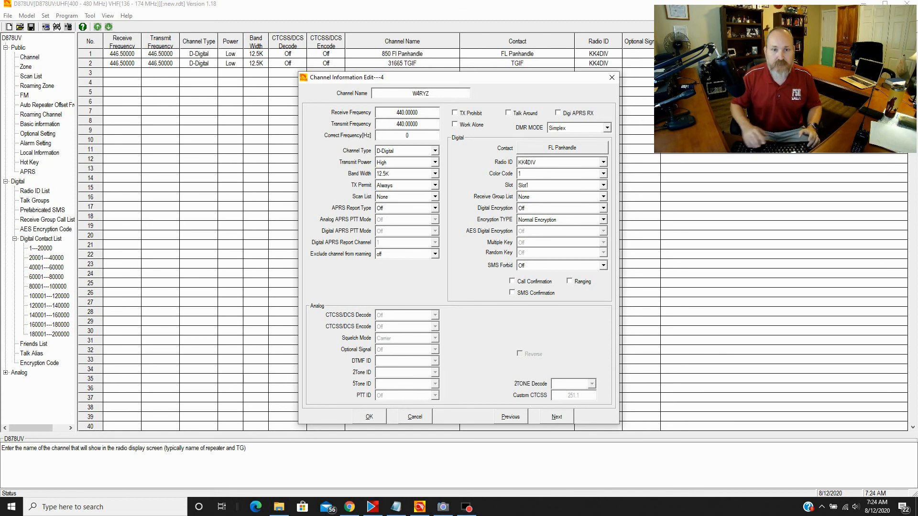
{"action": "double_click", "coordinate": [400, 113]}
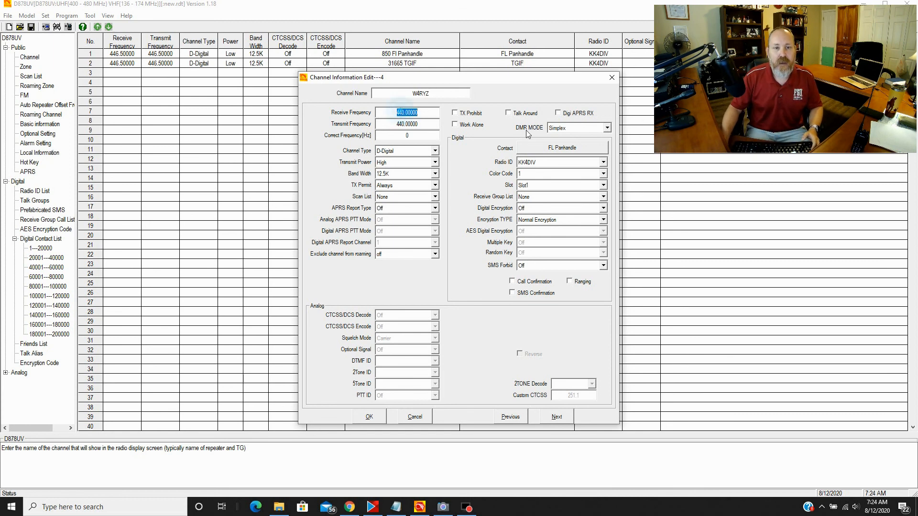
{"action": "type", "text": "145"}
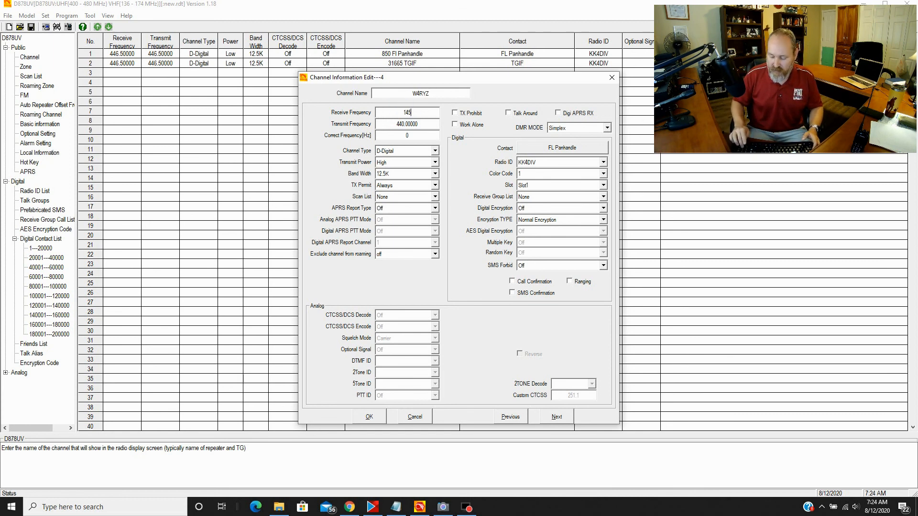
{"action": "type", "text": ".210"}
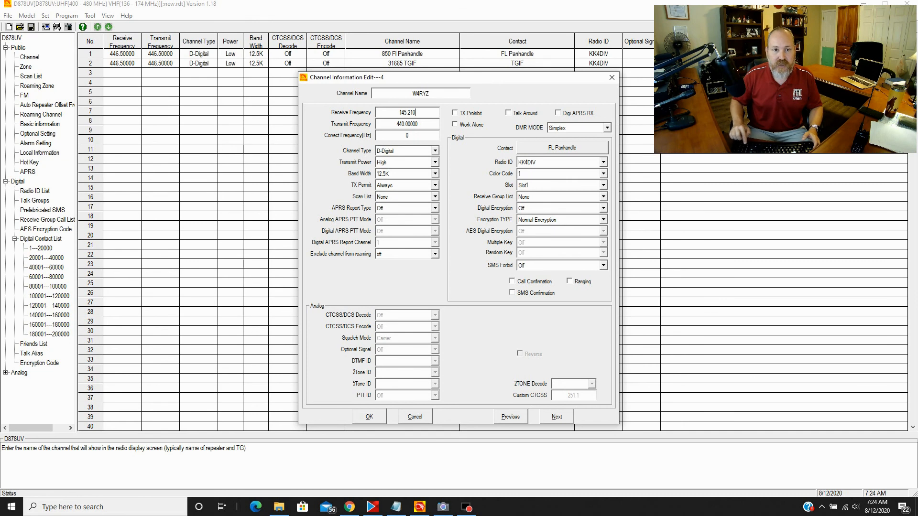
{"action": "double_click", "coordinate": [415, 124]}
{"action": "type", "text": "14"}
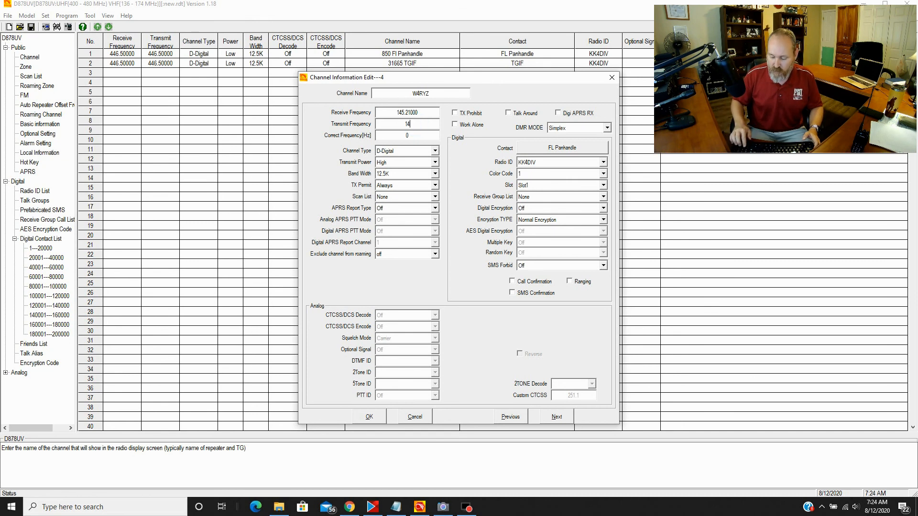
{"action": "type", "text": "4.610"}
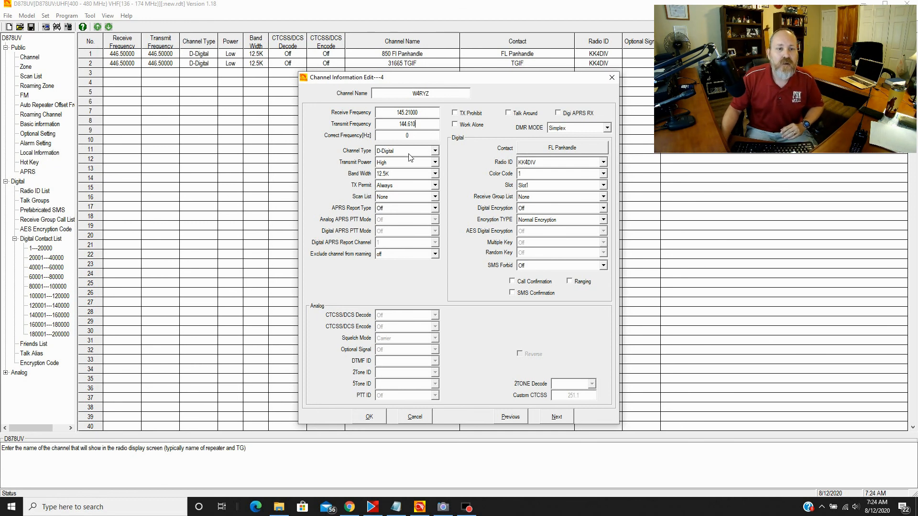
- Make channel 4 an analog channel with Mid transmit power
{"action": "left_click", "coordinate": [389, 152]}
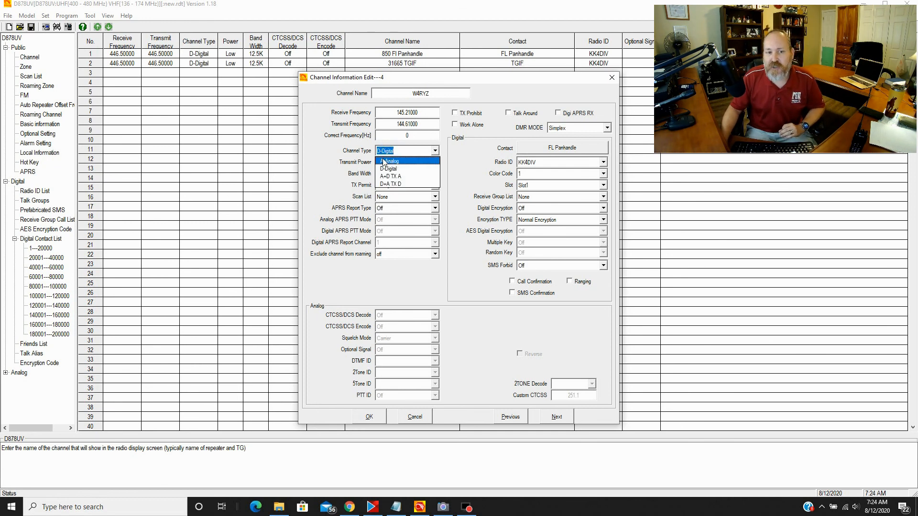
{"action": "left_click", "coordinate": [391, 165]}
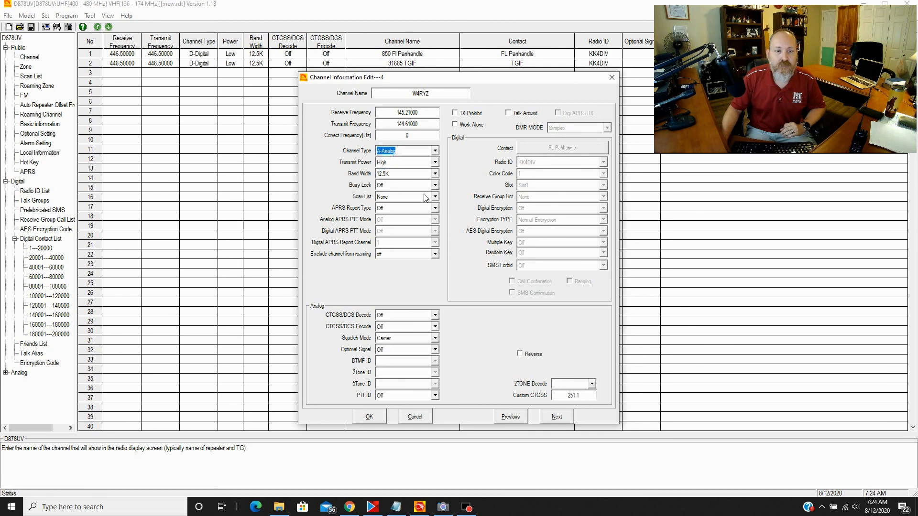
{"action": "left_click", "coordinate": [381, 163]}
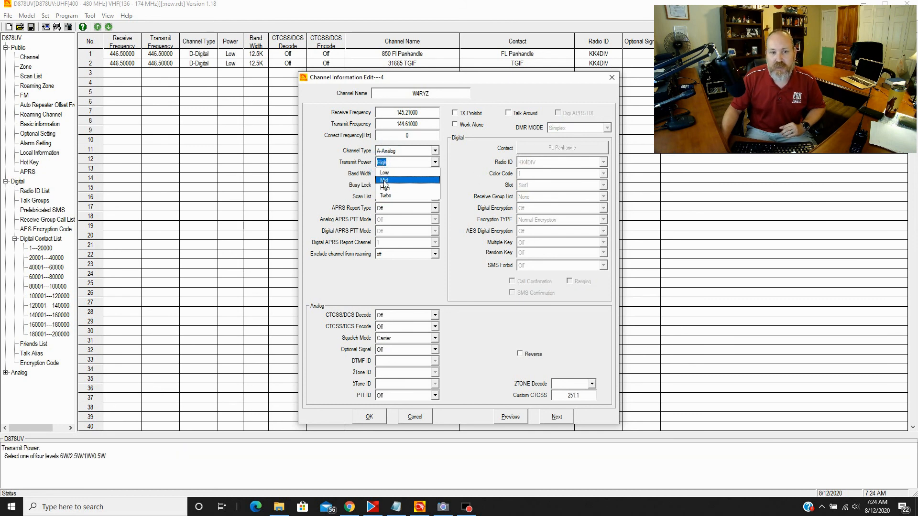
{"action": "left_click", "coordinate": [385, 180]}
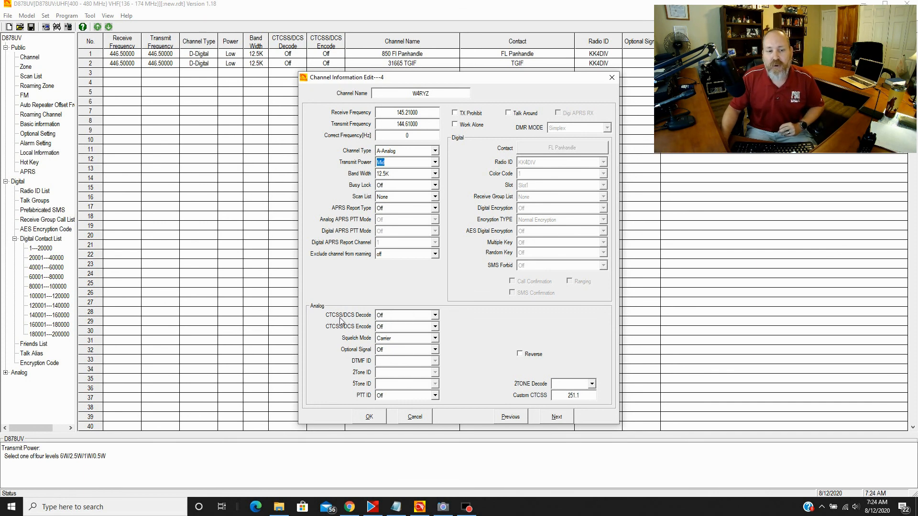
- Set CTCSS 100.0 for both decode and encode tones and save channel 4
{"action": "left_click", "coordinate": [383, 316]}
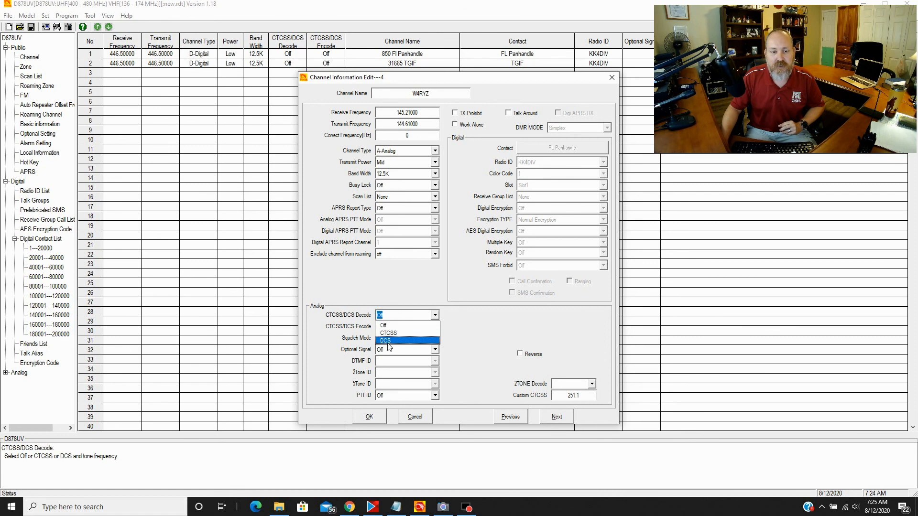
{"action": "left_click", "coordinate": [388, 334]}
{"action": "left_click", "coordinate": [390, 327]}
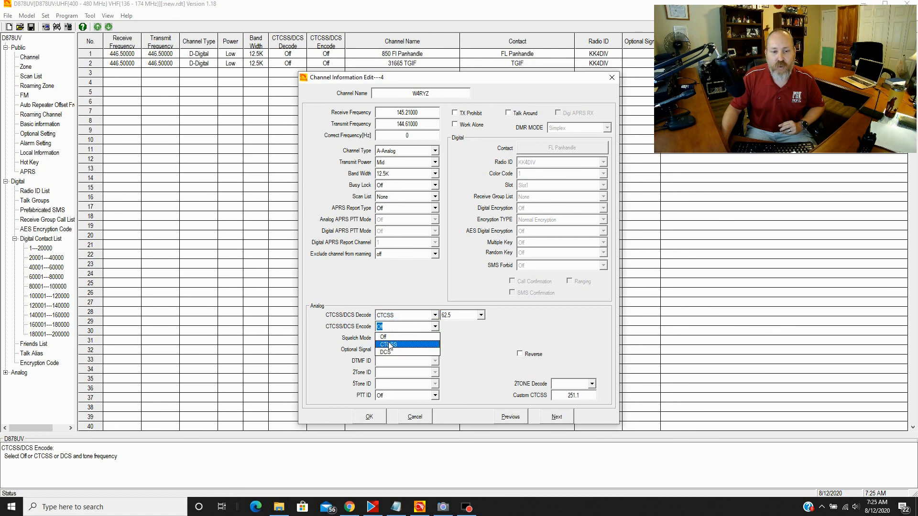
{"action": "left_click", "coordinate": [397, 345]}
{"action": "left_click", "coordinate": [452, 316]}
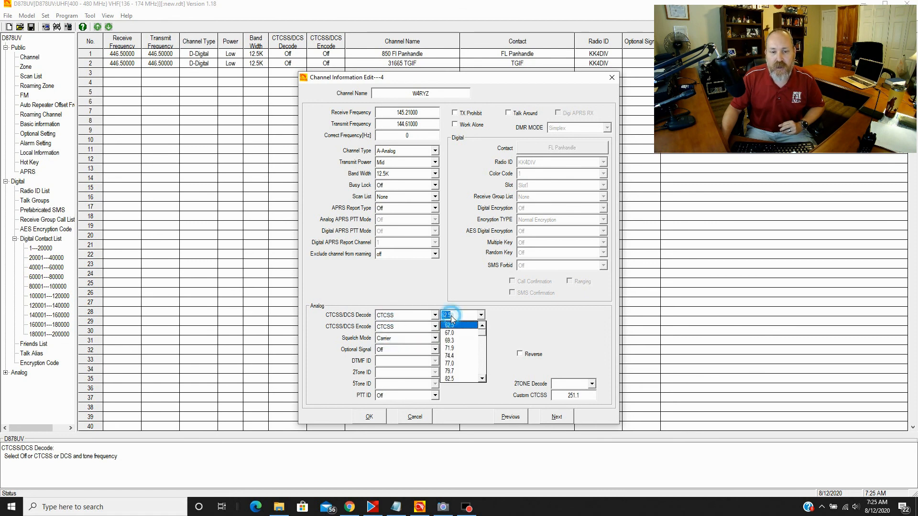
{"action": "scroll", "coordinate": [485, 366], "scroll_direction": "down", "scroll_amount": 2}
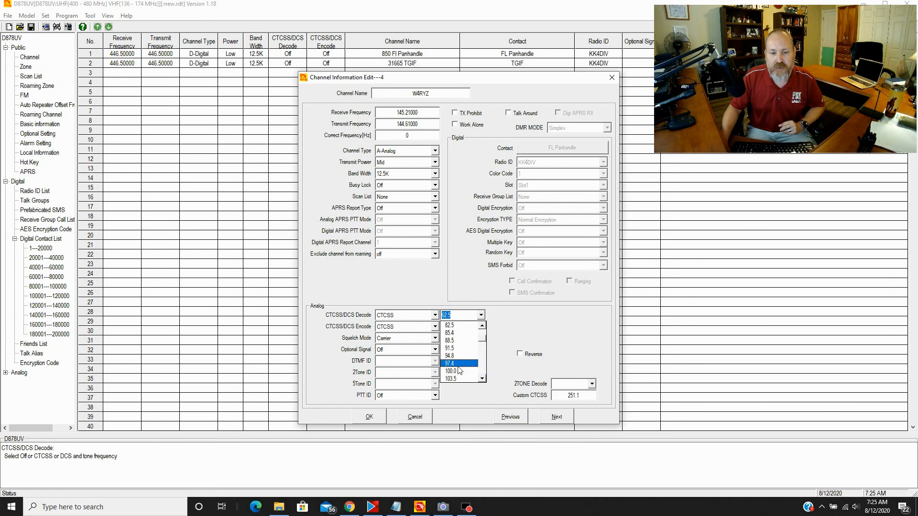
{"action": "left_click", "coordinate": [453, 368]}
{"action": "left_click", "coordinate": [480, 326]}
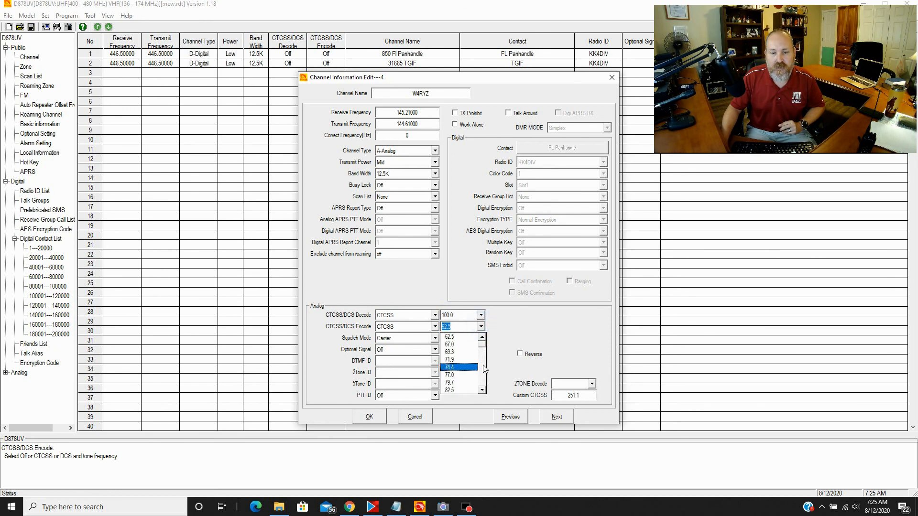
{"action": "scroll", "coordinate": [485, 369], "scroll_direction": "down", "scroll_amount": 2}
{"action": "left_click", "coordinate": [453, 380]}
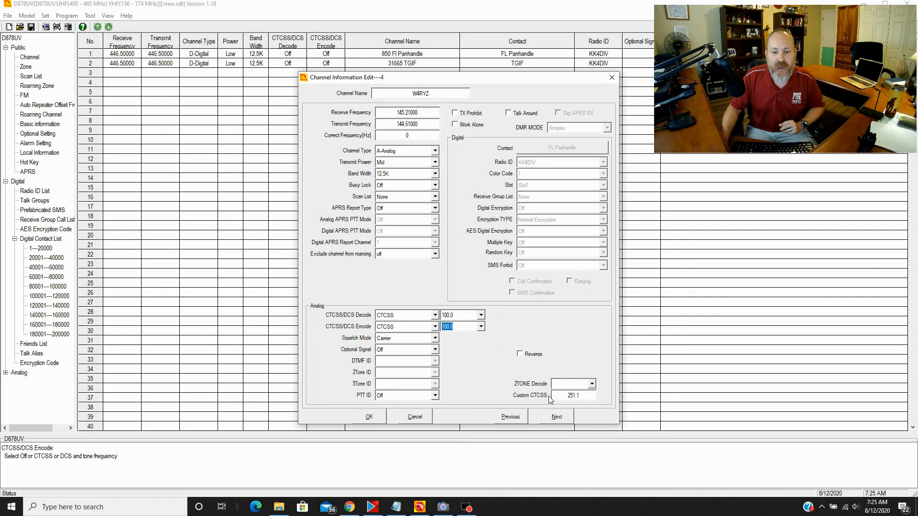
{"action": "left_click", "coordinate": [560, 421]}
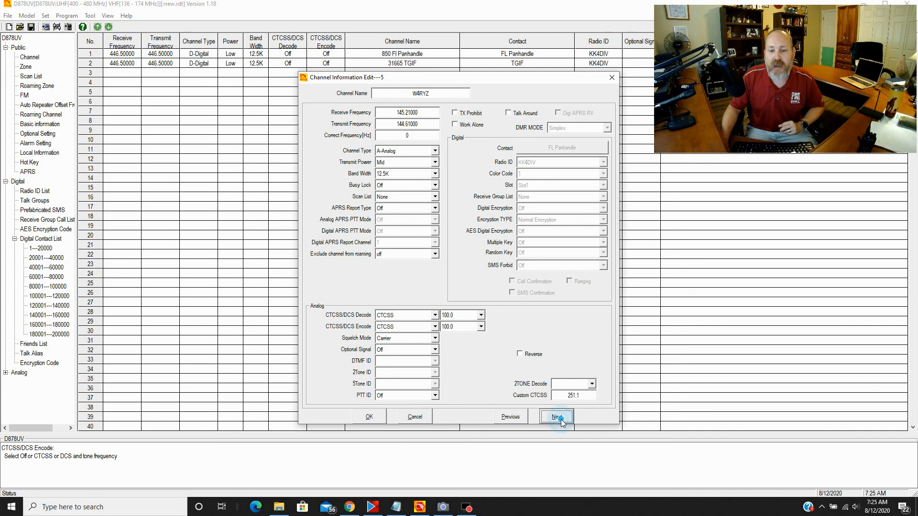
- Save channel 5 as 'Analog Smplx', analog type, receive and transmit on 146.520
{"action": "left_click", "coordinate": [425, 94]}
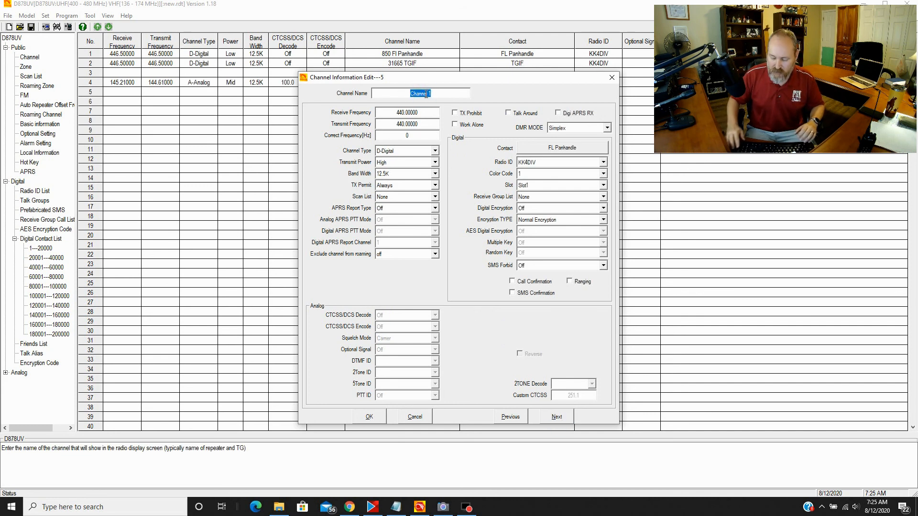
{"action": "type", "text": "An"}
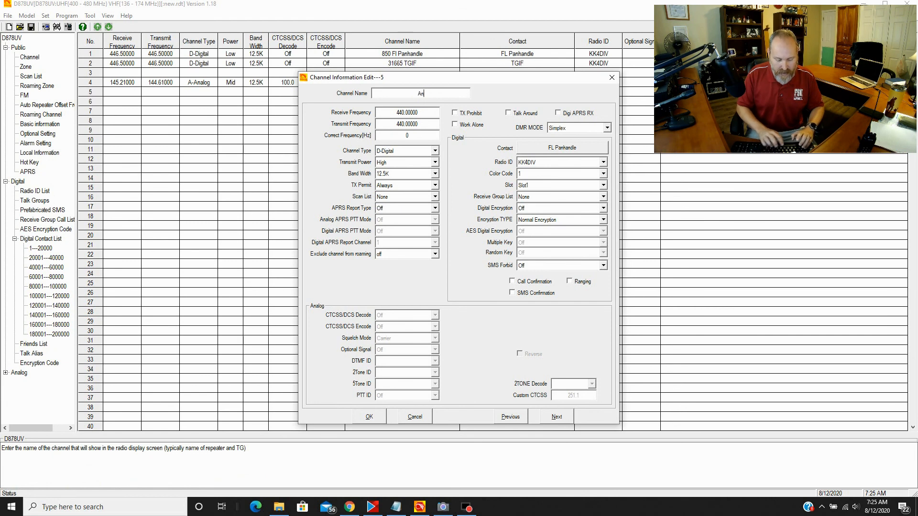
{"action": "type", "text": "alog Smpl"}
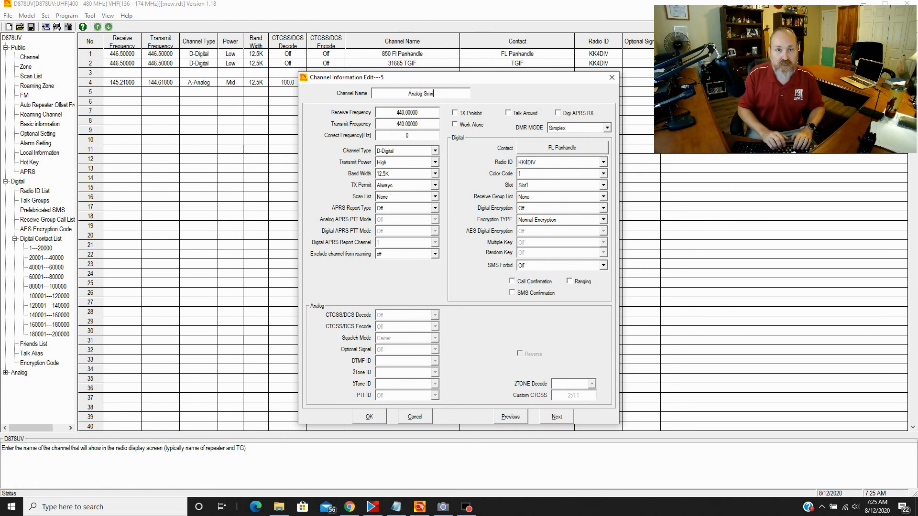
{"action": "type", "text": "x"}
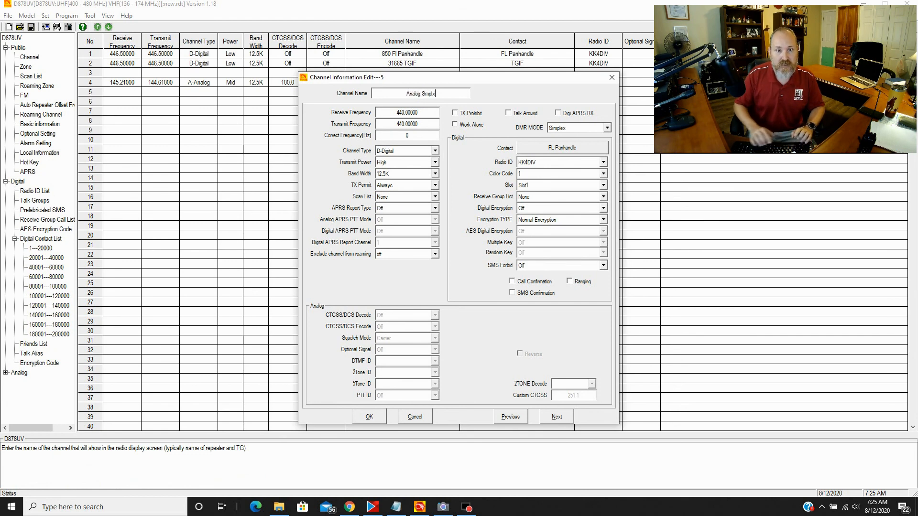
{"action": "double_click", "coordinate": [407, 115]}
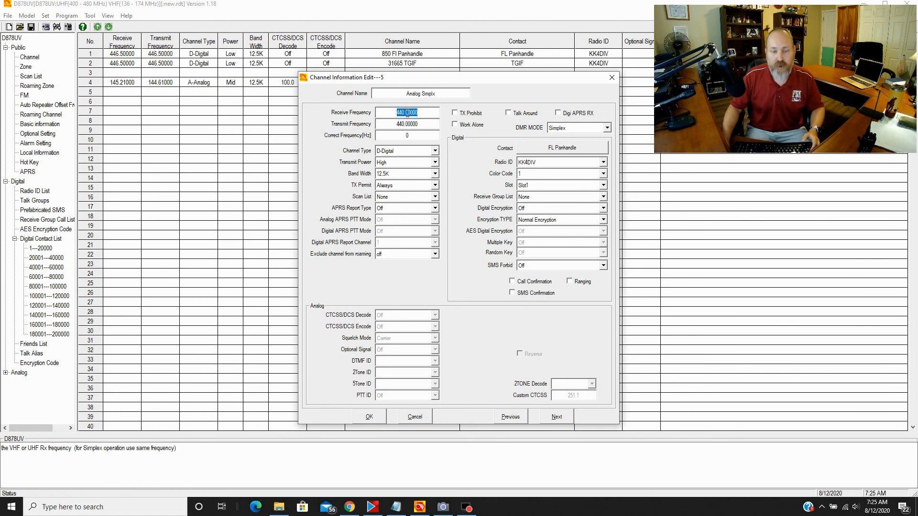
{"action": "type", "text": "146.520"}
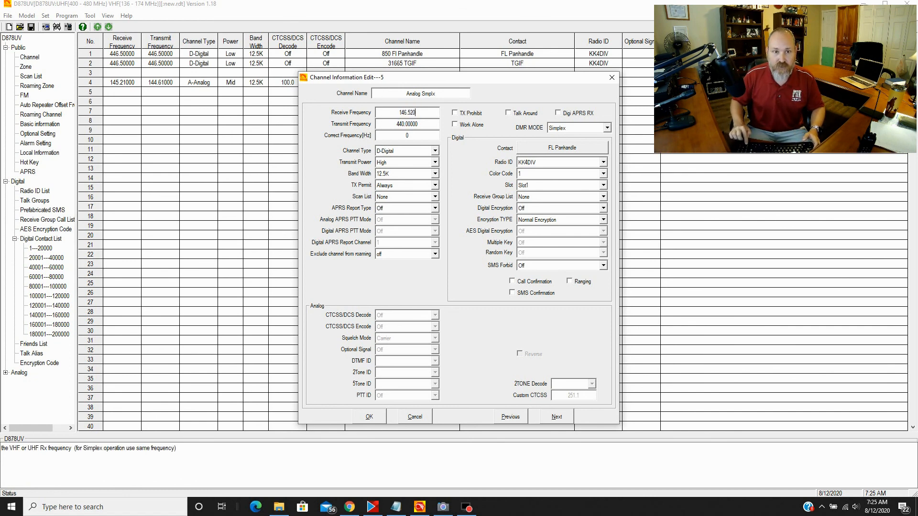
{"action": "double_click", "coordinate": [409, 125]}
{"action": "type", "text": "146.520"}
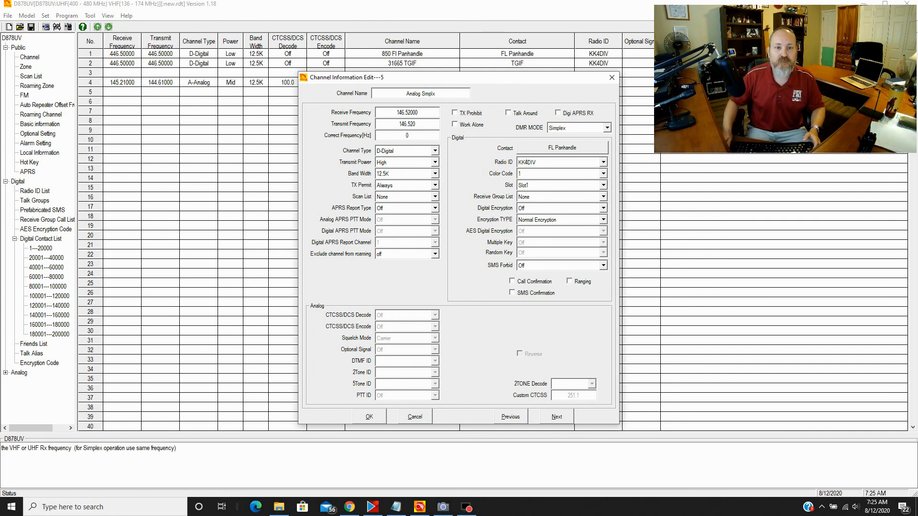
{"action": "left_click", "coordinate": [393, 152]}
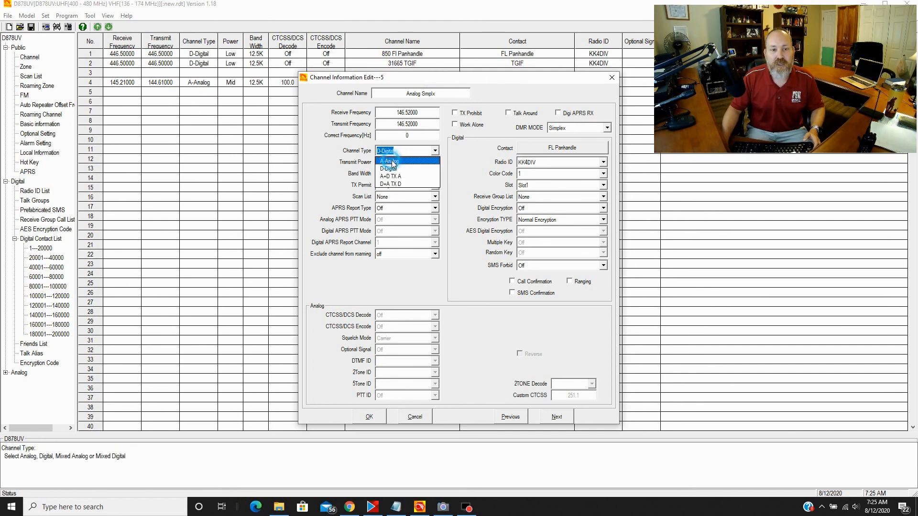
{"action": "left_click", "coordinate": [391, 161]}
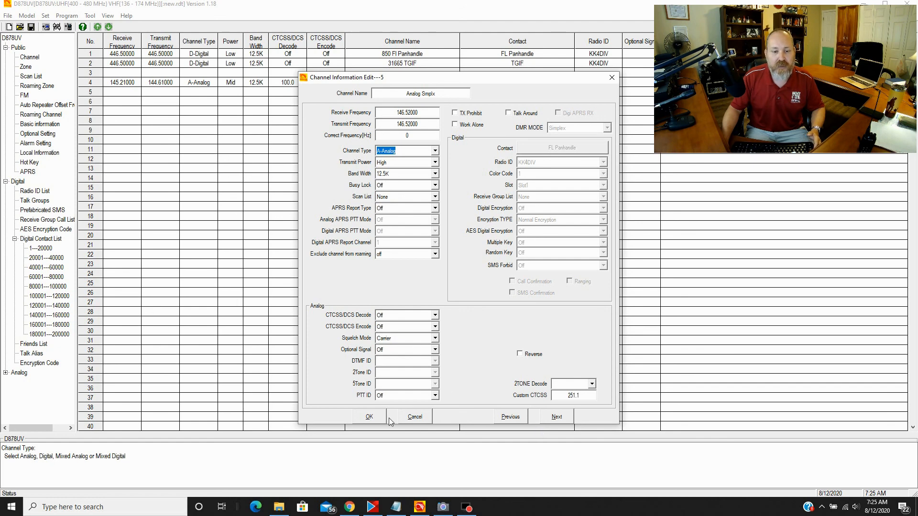
{"action": "left_click", "coordinate": [373, 420]}
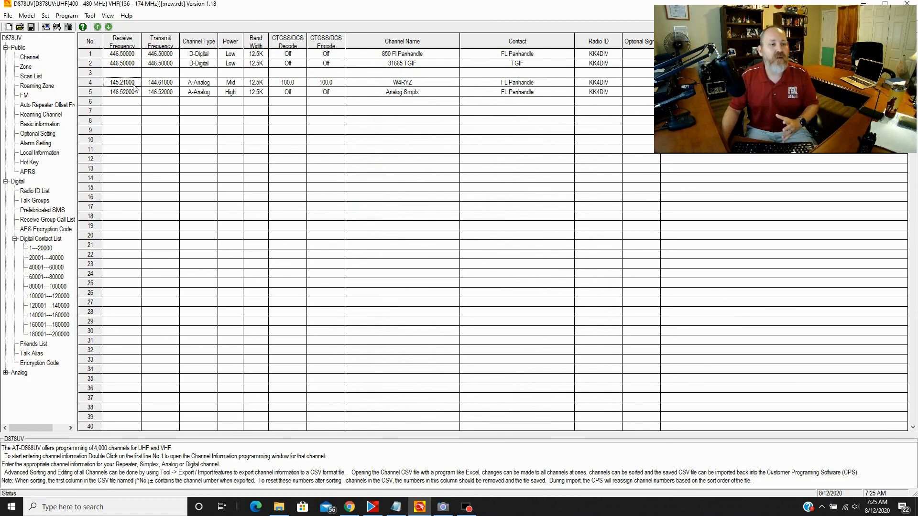
- Create zone TGIF containing the 850 Fl Panhandle and 31665 TGIF channels
{"action": "left_click", "coordinate": [26, 67]}
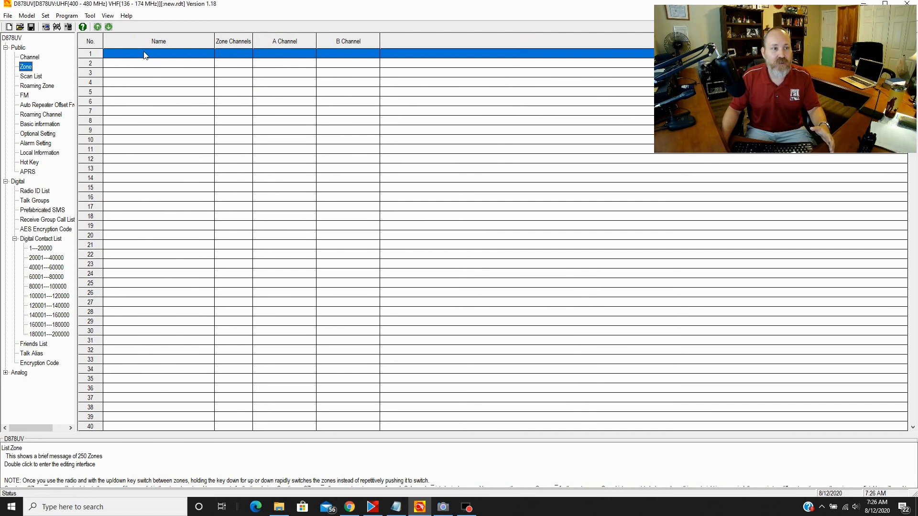
{"action": "double_click", "coordinate": [145, 54]}
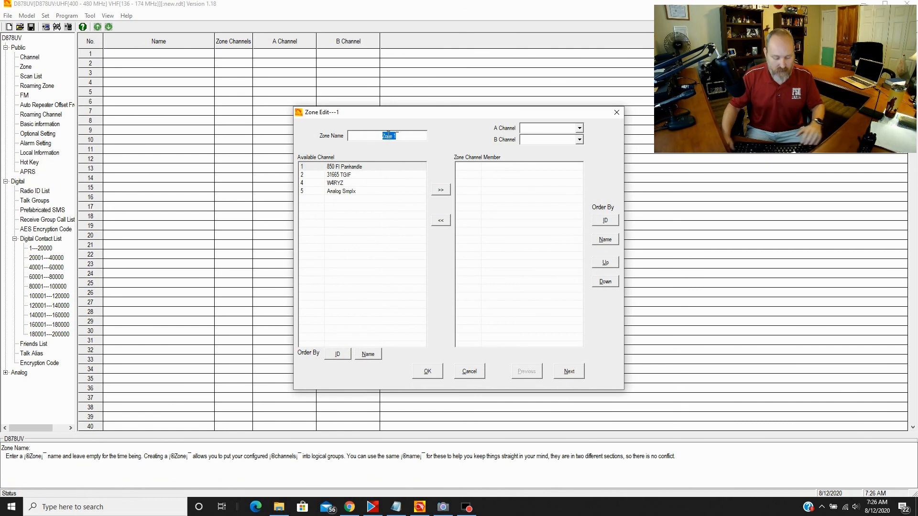
{"action": "type", "text": "TGIF"}
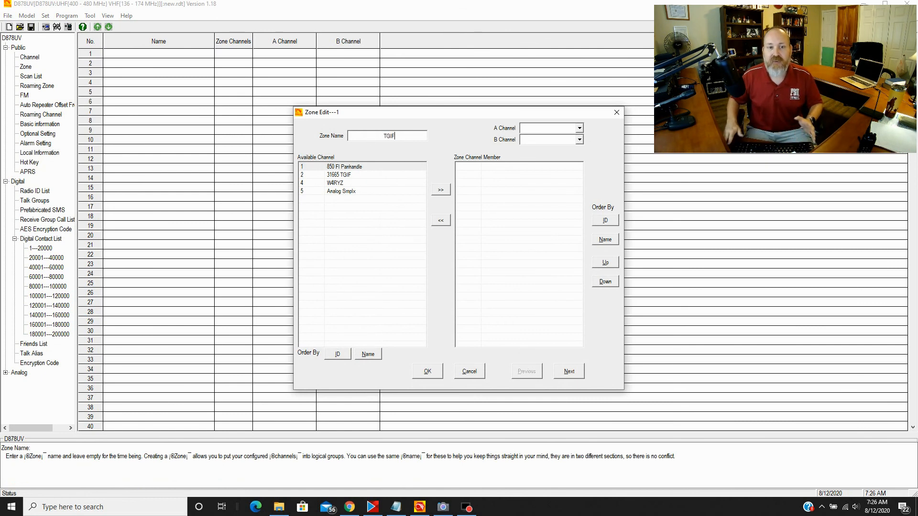
{"action": "left_click", "coordinate": [362, 167]}
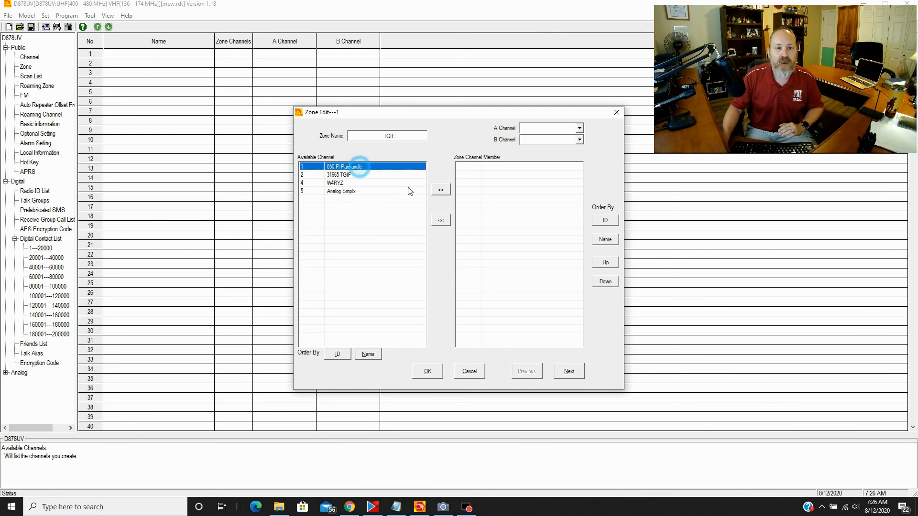
{"action": "left_click", "coordinate": [441, 190]}
{"action": "left_click", "coordinate": [347, 167]}
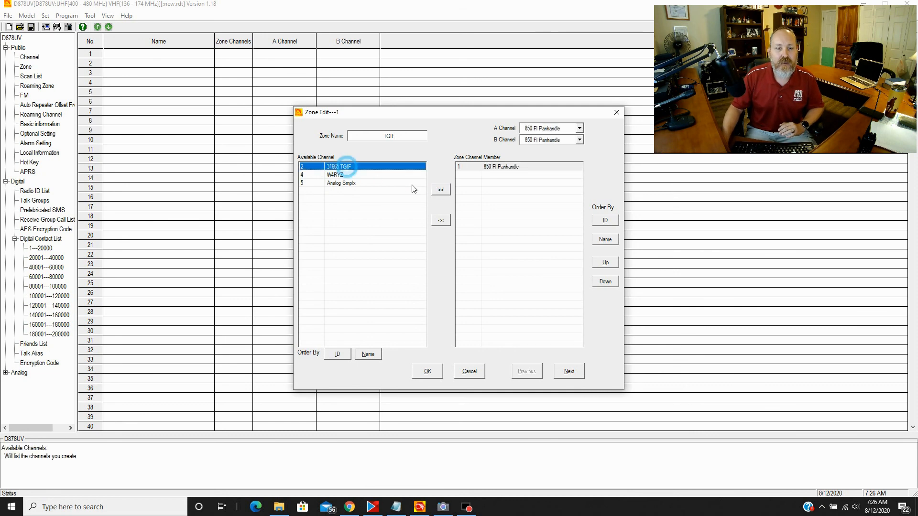
{"action": "left_click", "coordinate": [442, 191]}
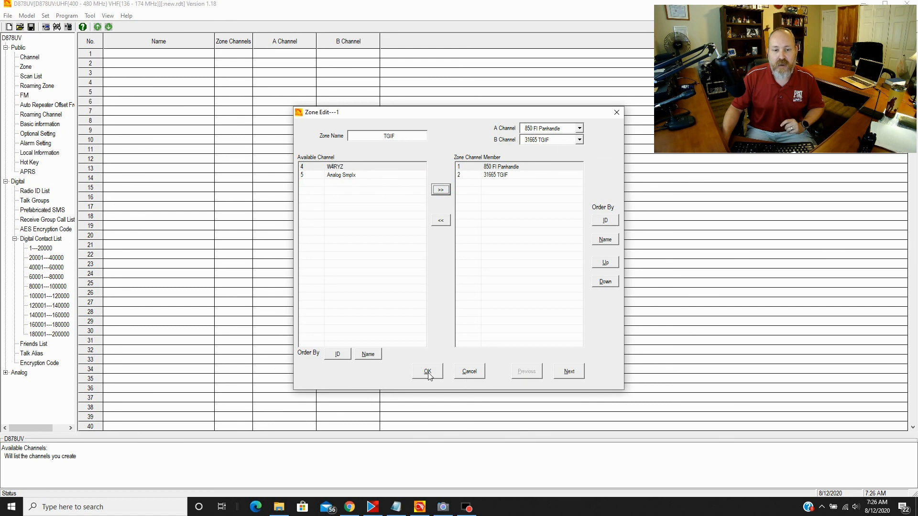
{"action": "left_click", "coordinate": [570, 372]}
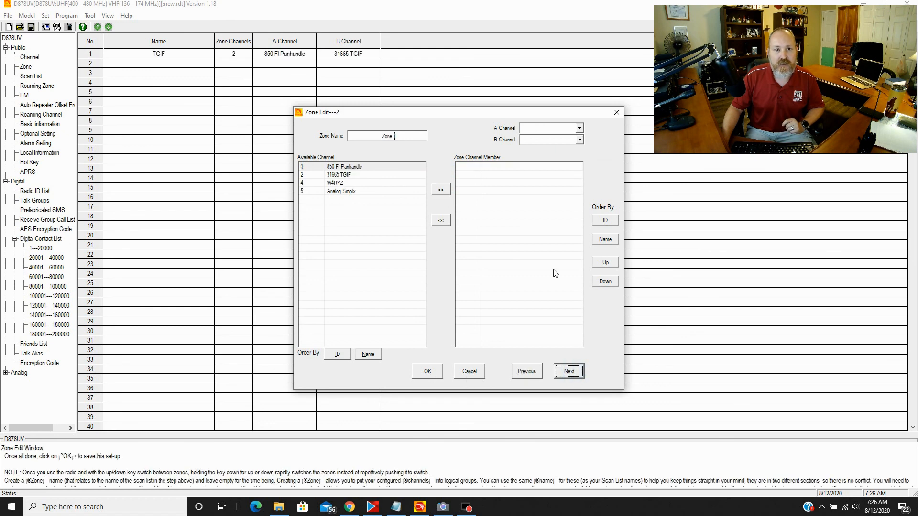
- Create zone 'Analog' holding the repeater channel and Analog Smplx, then save it
{"action": "left_click", "coordinate": [393, 134]}
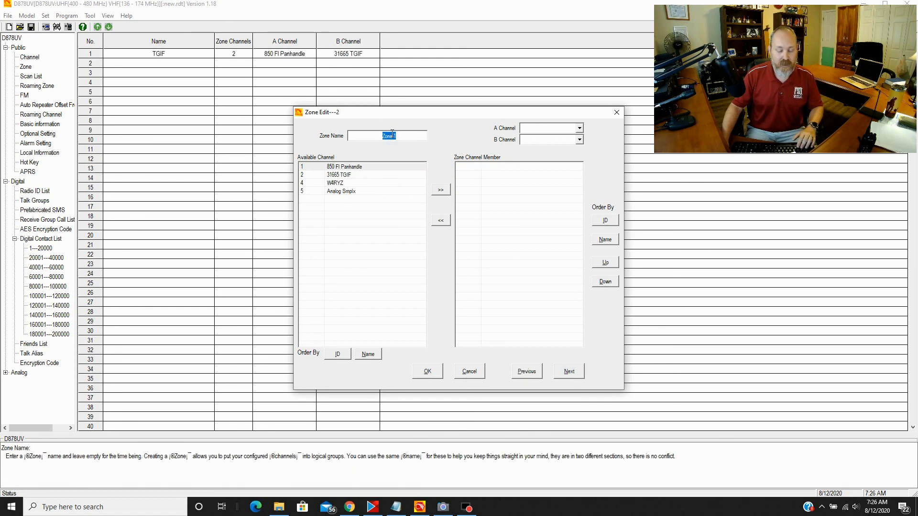
{"action": "type", "text": "Analog"}
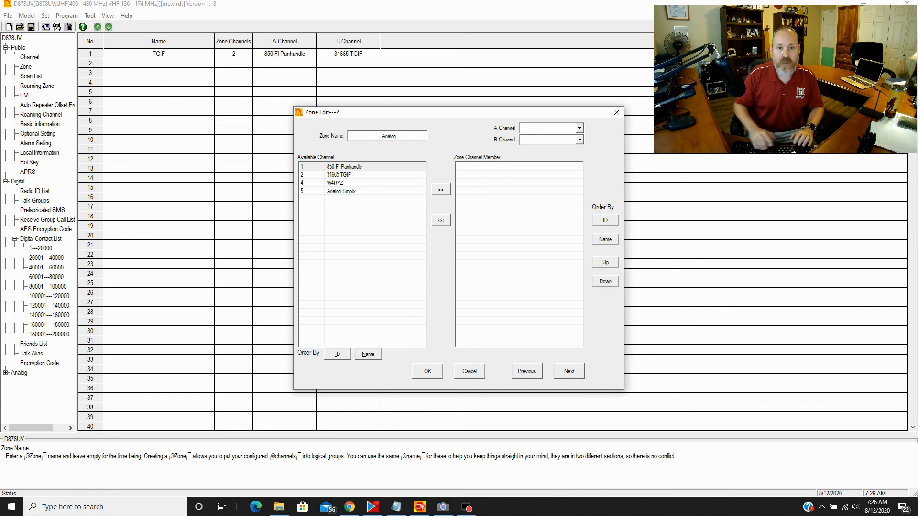
{"action": "left_click", "coordinate": [340, 184]}
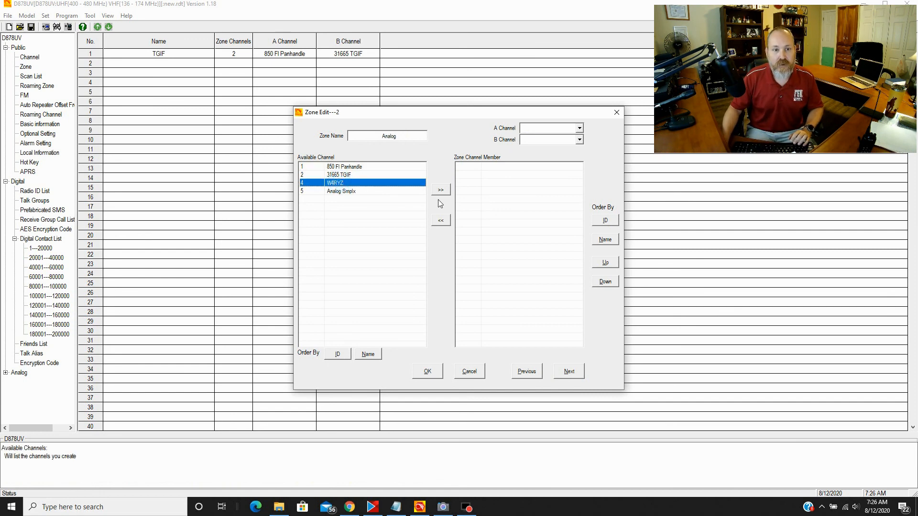
{"action": "left_click", "coordinate": [440, 190]}
{"action": "left_click", "coordinate": [354, 183]}
{"action": "left_click", "coordinate": [442, 191]}
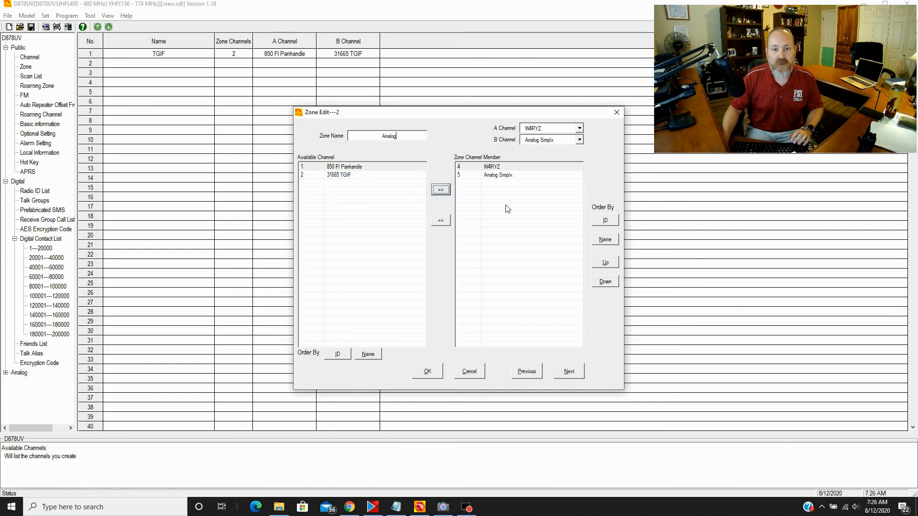
{"action": "left_click", "coordinate": [427, 372]}
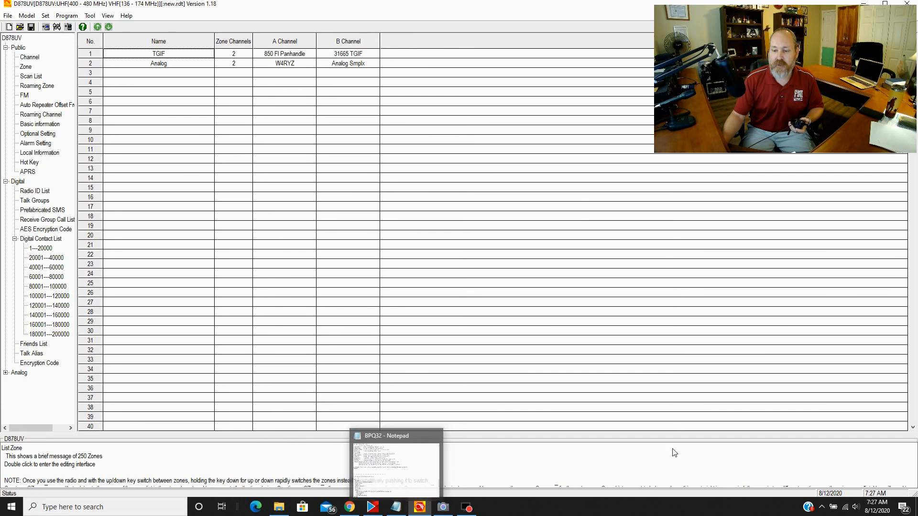
- Set the communication port to COM16 and reopen the setting to confirm it
{"action": "left_click", "coordinate": [48, 17]}
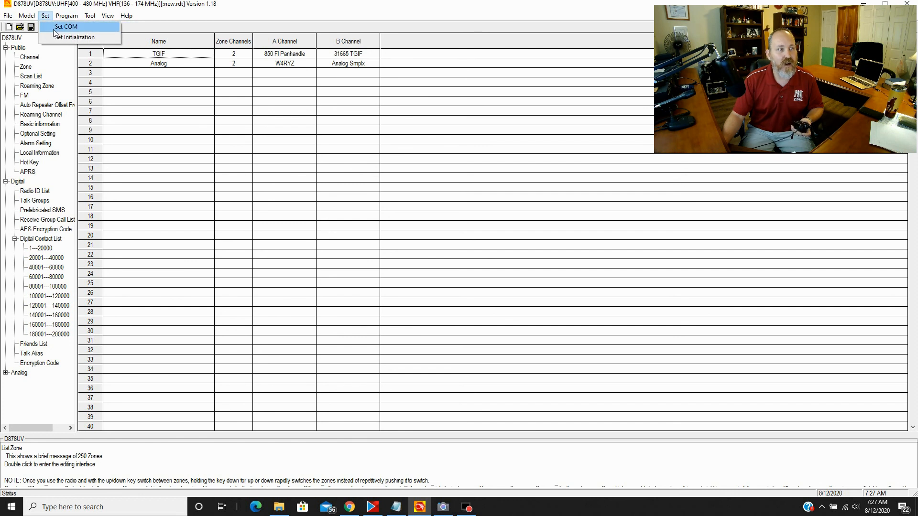
{"action": "left_click", "coordinate": [54, 30]}
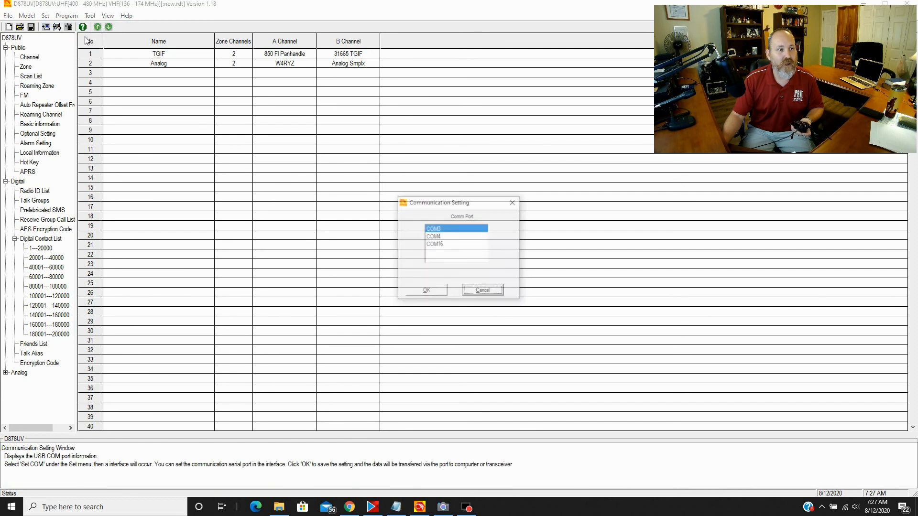
{"action": "left_click", "coordinate": [436, 245]}
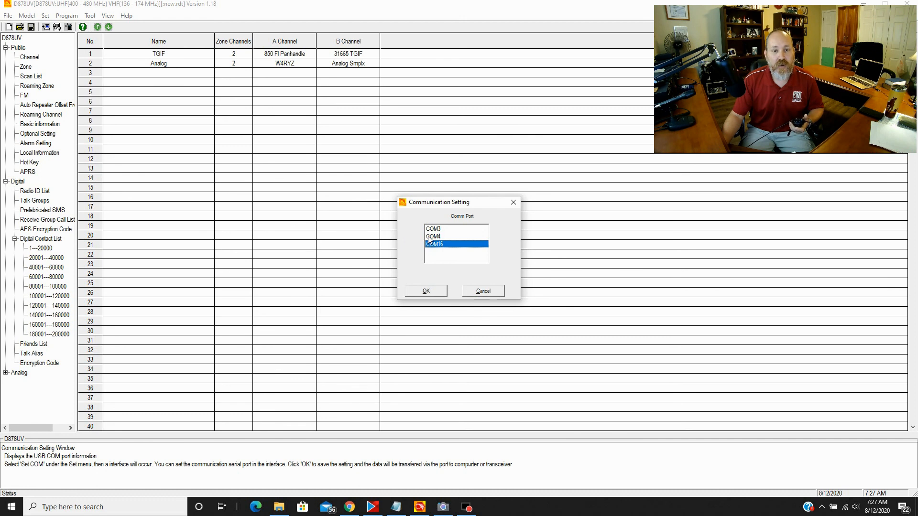
{"action": "left_click", "coordinate": [423, 291]}
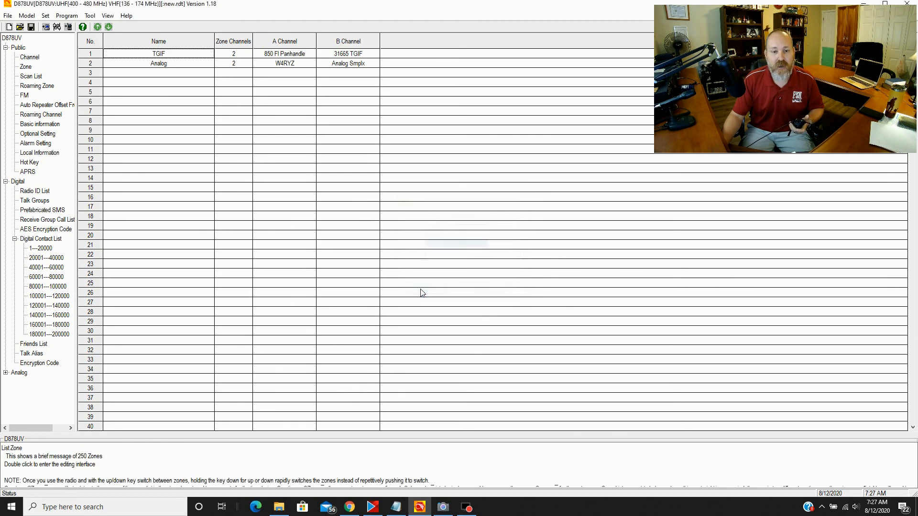
{"action": "left_click", "coordinate": [57, 27]}
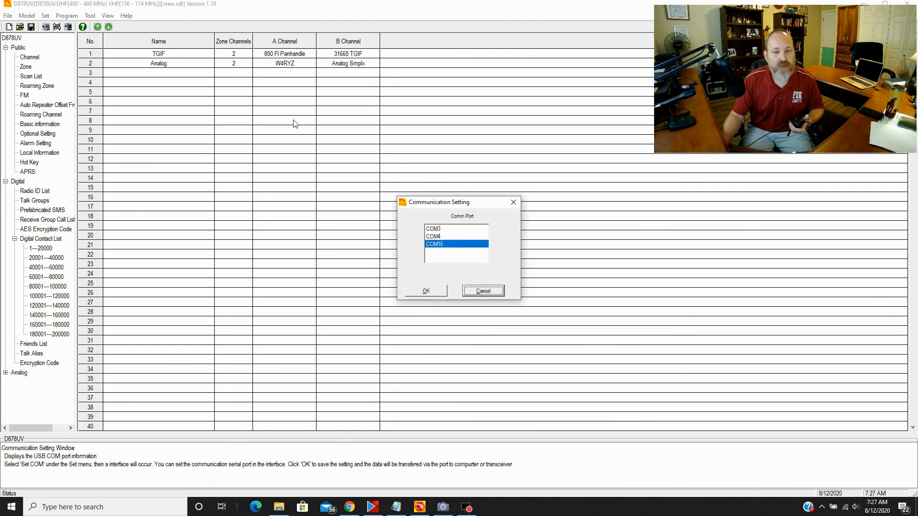
{"action": "left_click", "coordinate": [433, 294]}
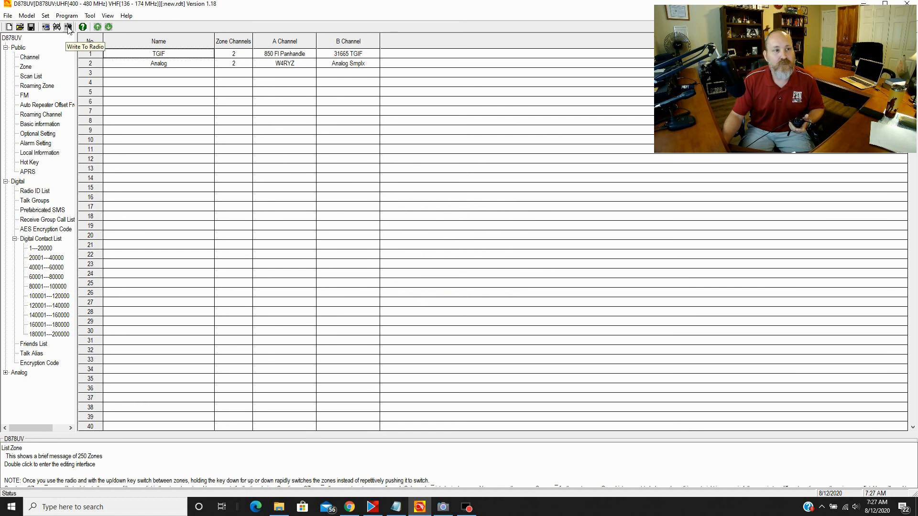
- Write the codeplug's Other Data, without the contact list, to the radio until completion
{"action": "left_click", "coordinate": [69, 28]}
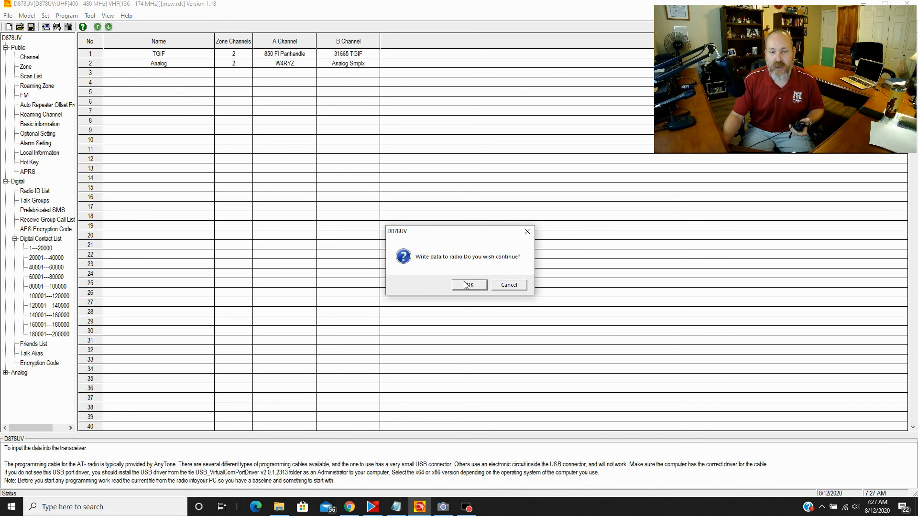
{"action": "left_click", "coordinate": [463, 289]}
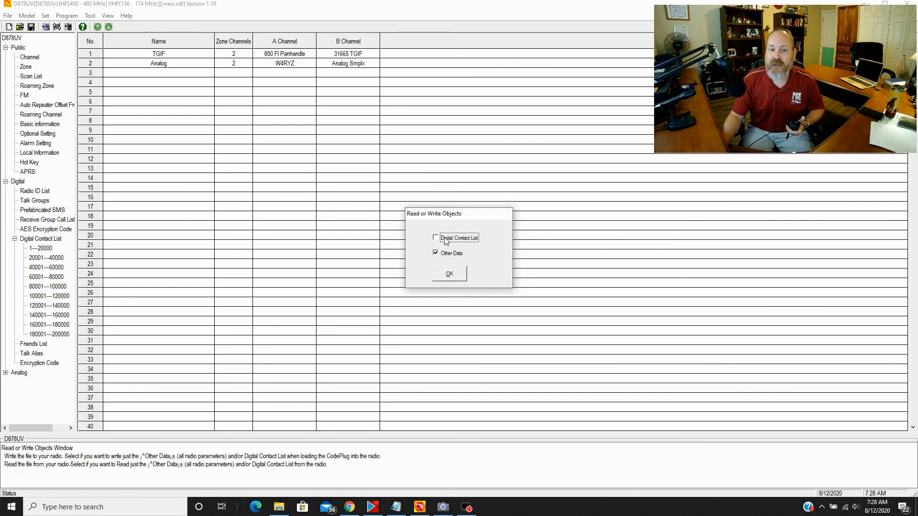
{"action": "left_click", "coordinate": [449, 278]}
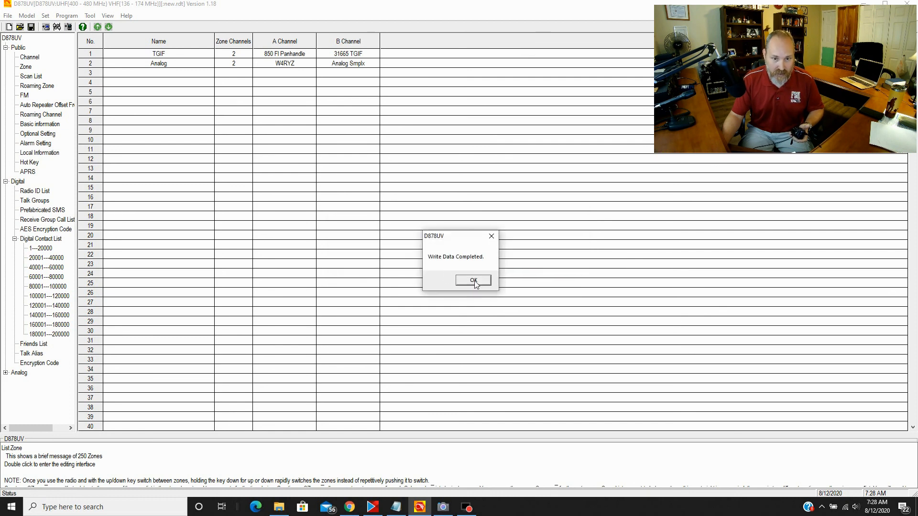
{"action": "left_click", "coordinate": [473, 281]}
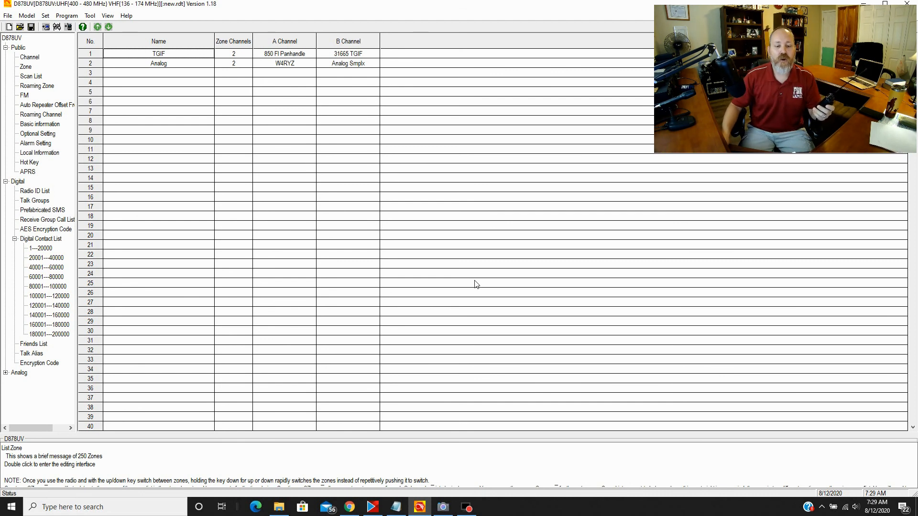
- Show the TGIF Network Active Talkers list in Chrome, including TGIF 31665
{"action": "left_click", "coordinate": [349, 509]}
{"action": "left_click", "coordinate": [258, 43]}
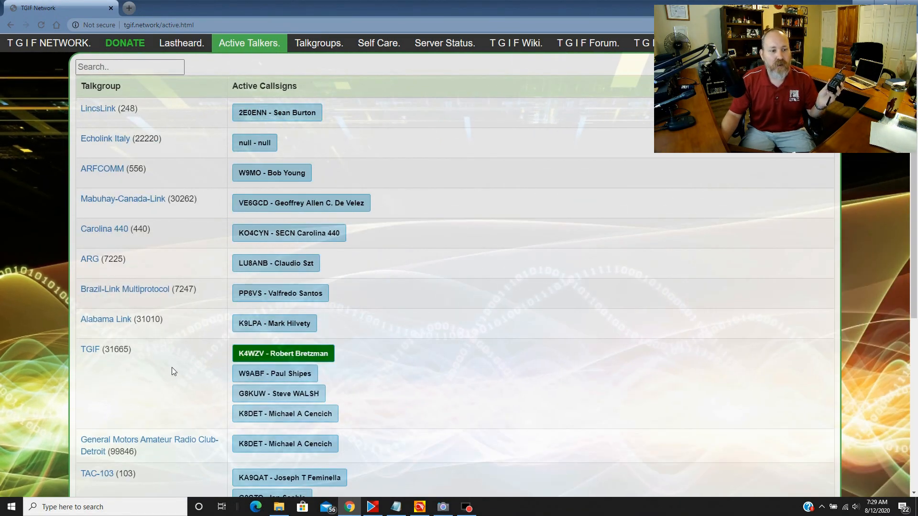
{"action": "scroll", "coordinate": [148, 362], "scroll_direction": "down", "scroll_amount": 6}
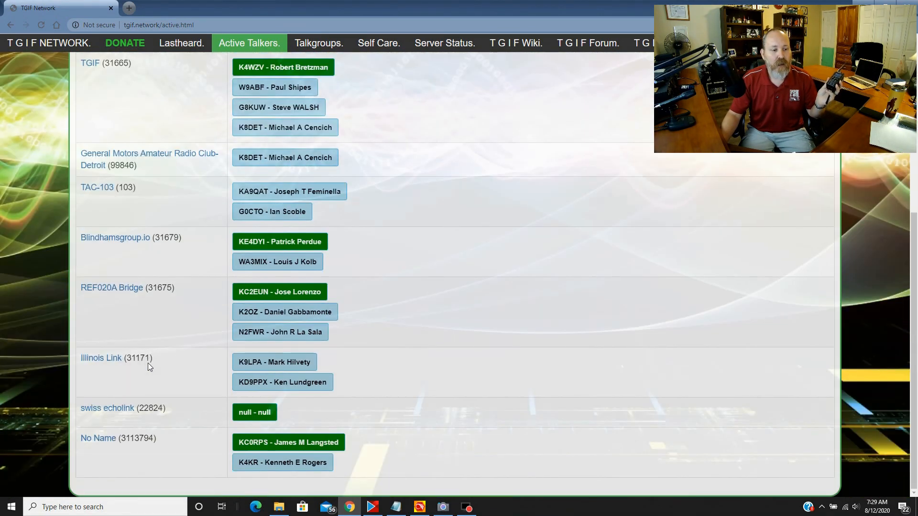
{"action": "scroll", "coordinate": [147, 363], "scroll_direction": "up", "scroll_amount": 6}
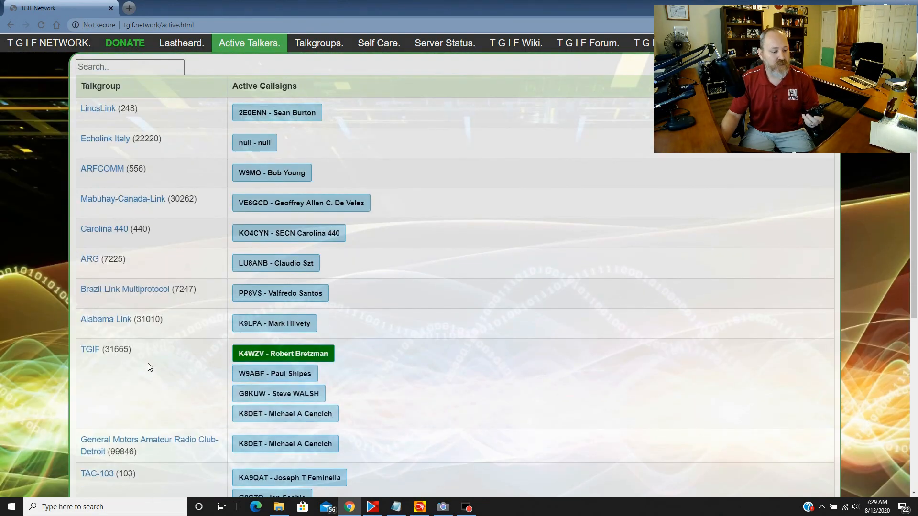